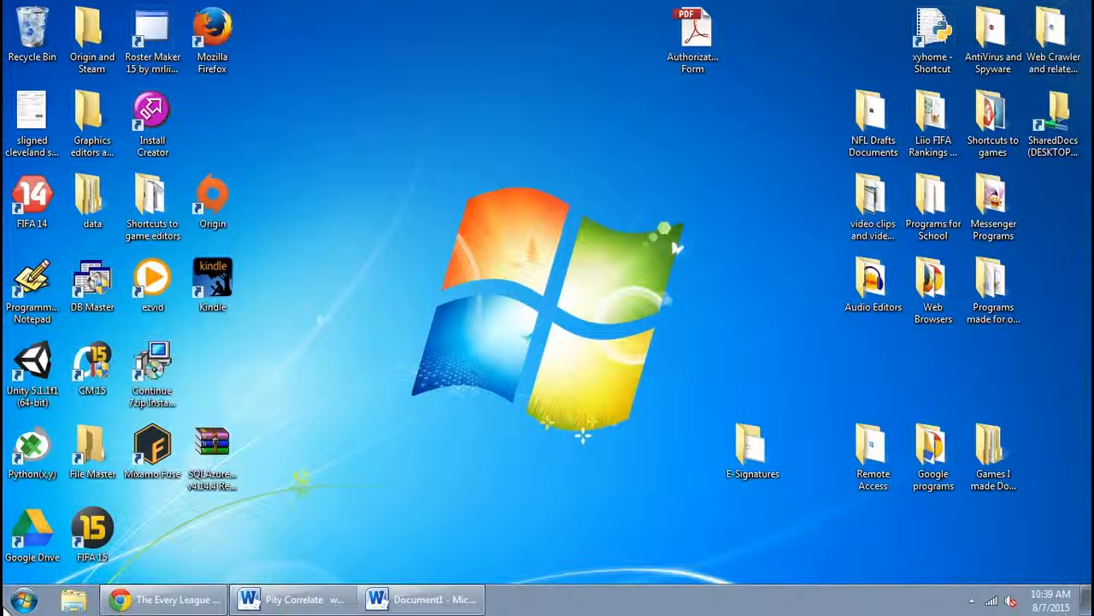
Launch Web Content Extractor from the Start menu, briefly opening and closing the project Open dialog
key(super)
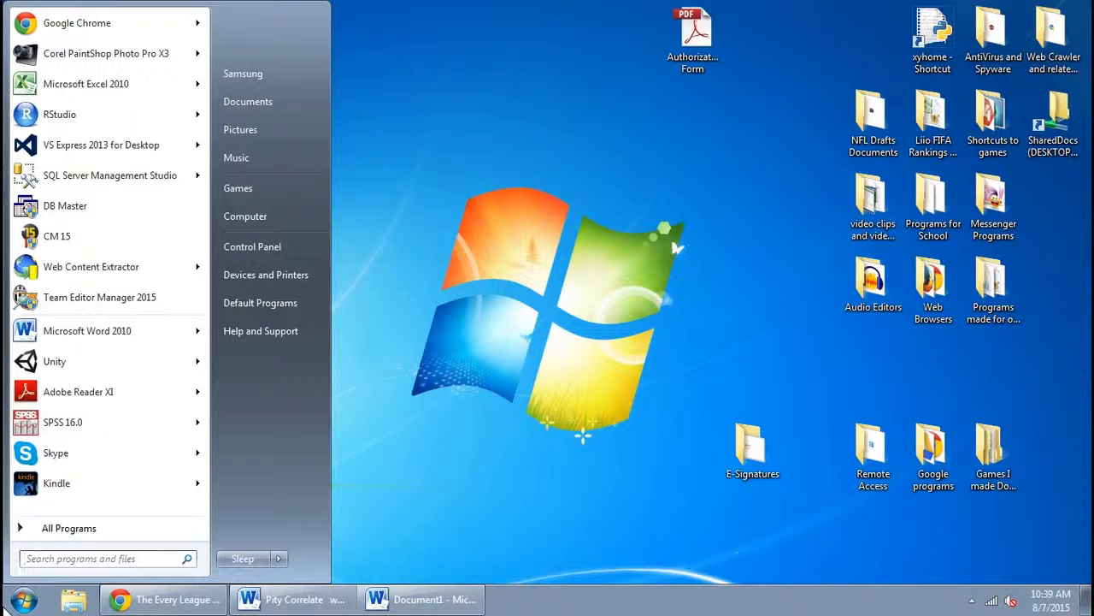
click(116, 275)
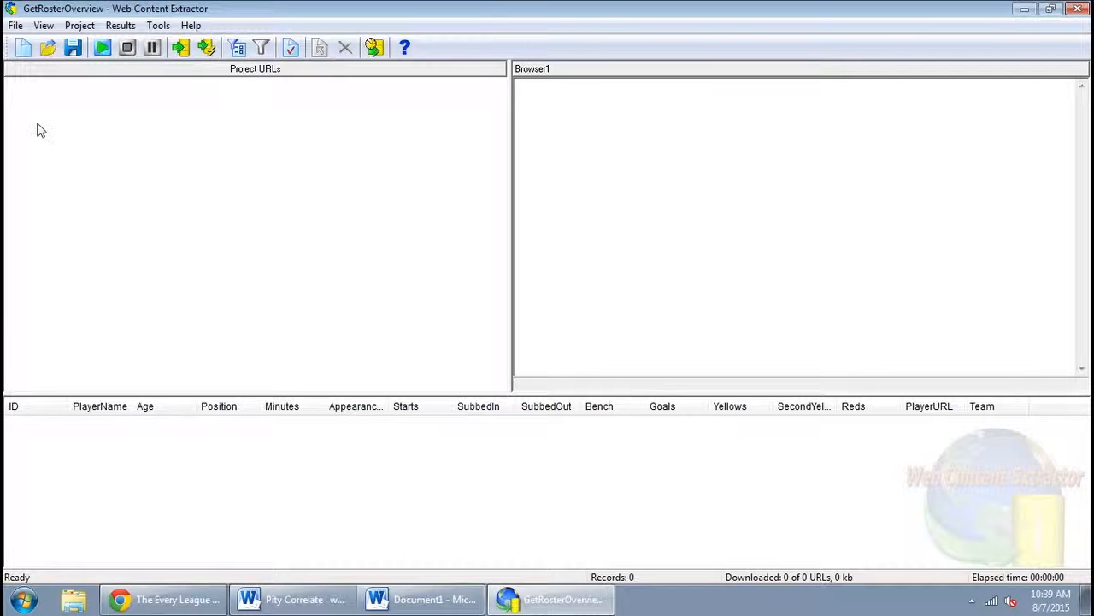
click(47, 49)
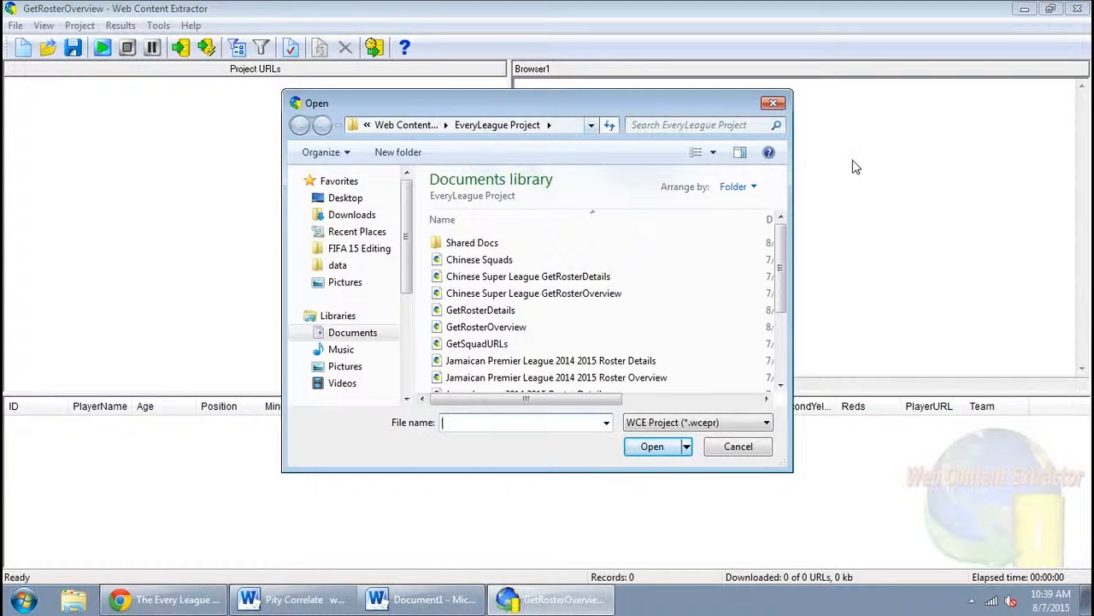
click(774, 102)
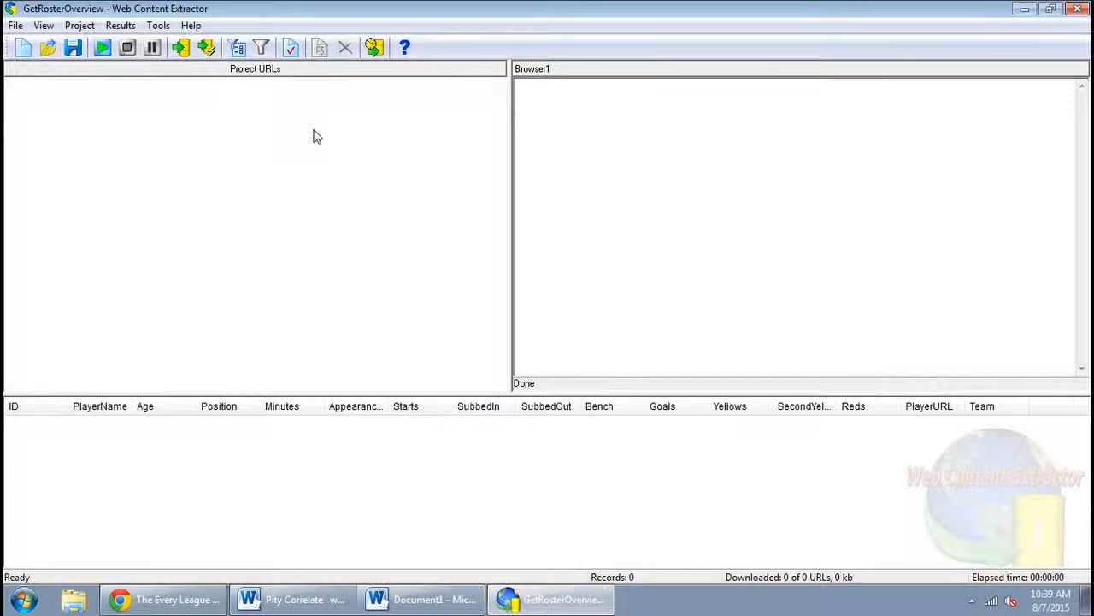
Open the project properties and review its Starting URLs, Crawling Rules, Extraction Pattern and Image Folder tabs
click(292, 49)
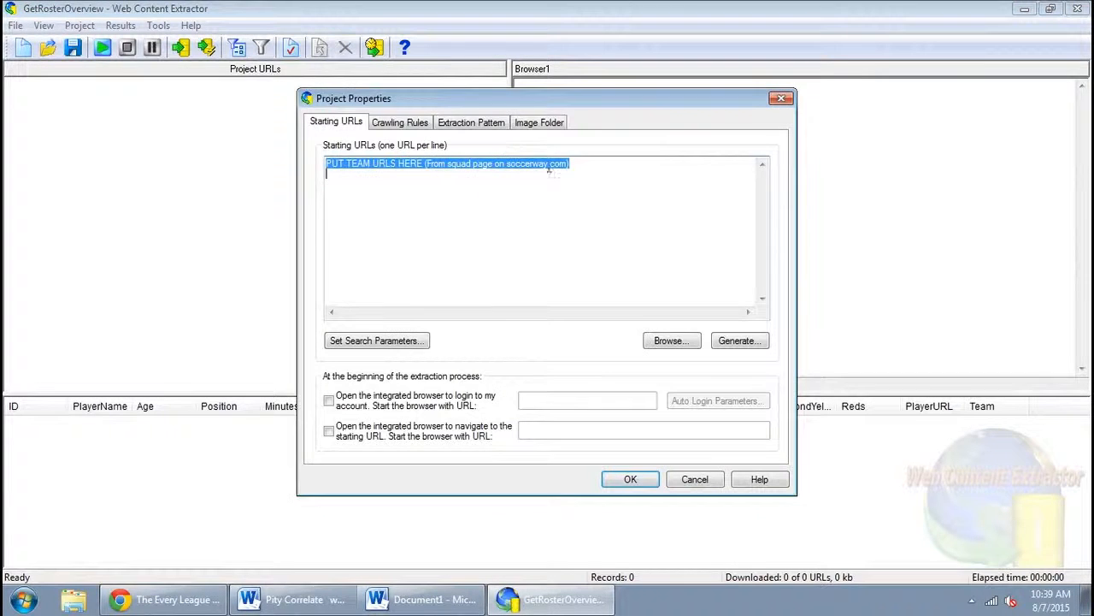
click(400, 123)
click(447, 124)
click(538, 124)
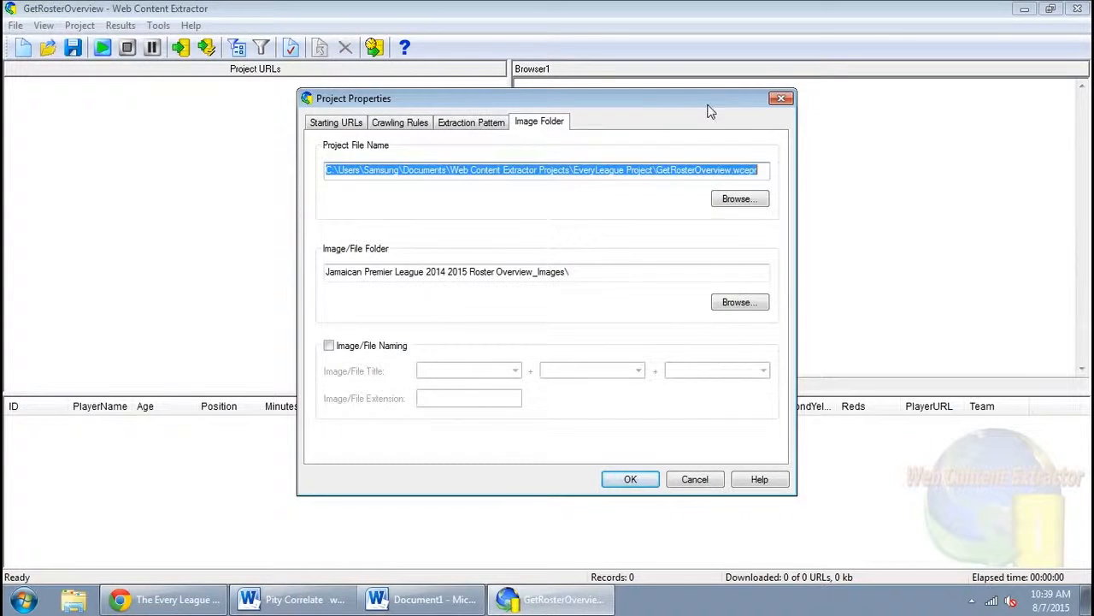
click(782, 100)
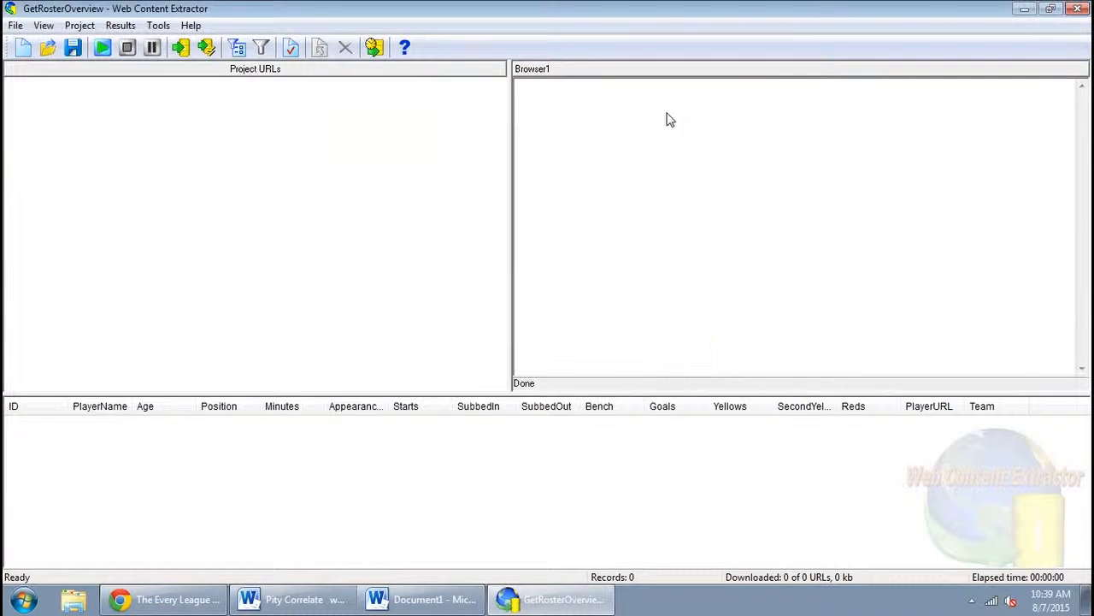
Reopen the project properties, and in a new browser tab go to soccerway.com
click(292, 50)
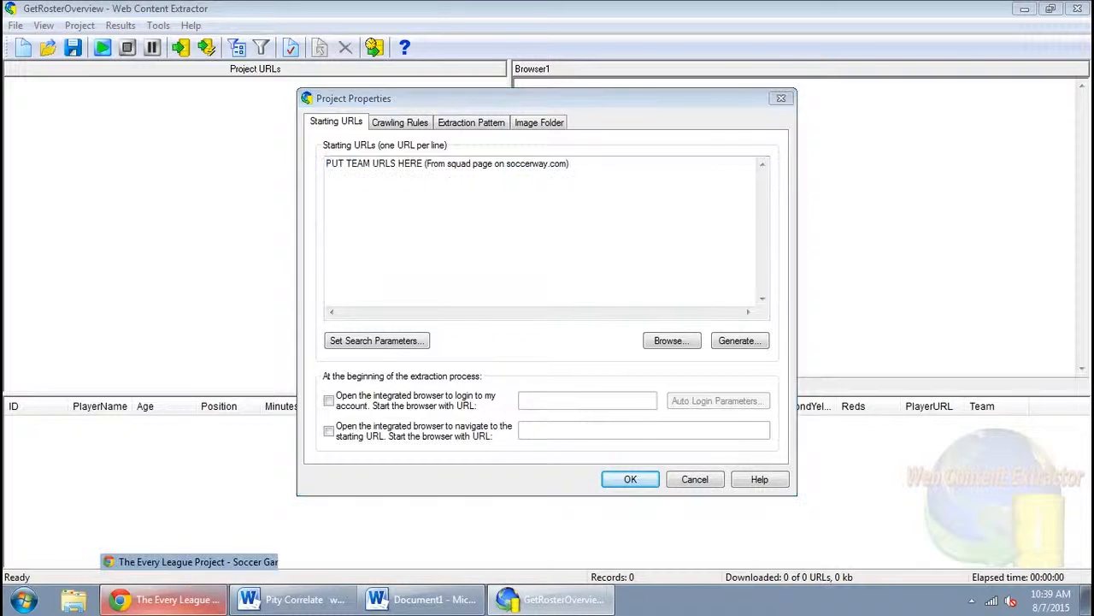
click(177, 602)
click(180, 10)
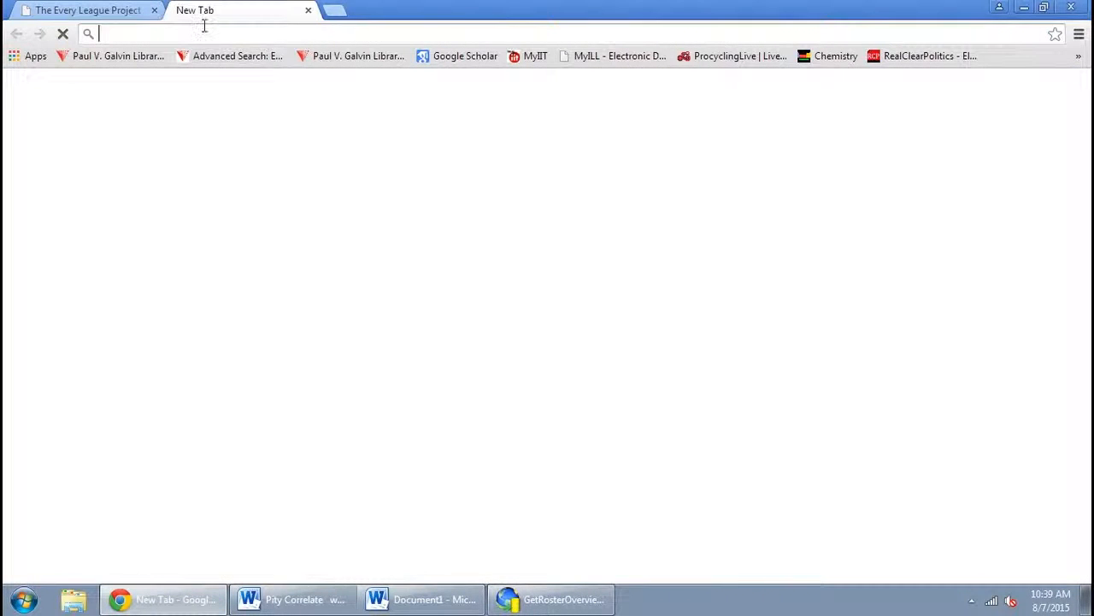
text(soccerway)
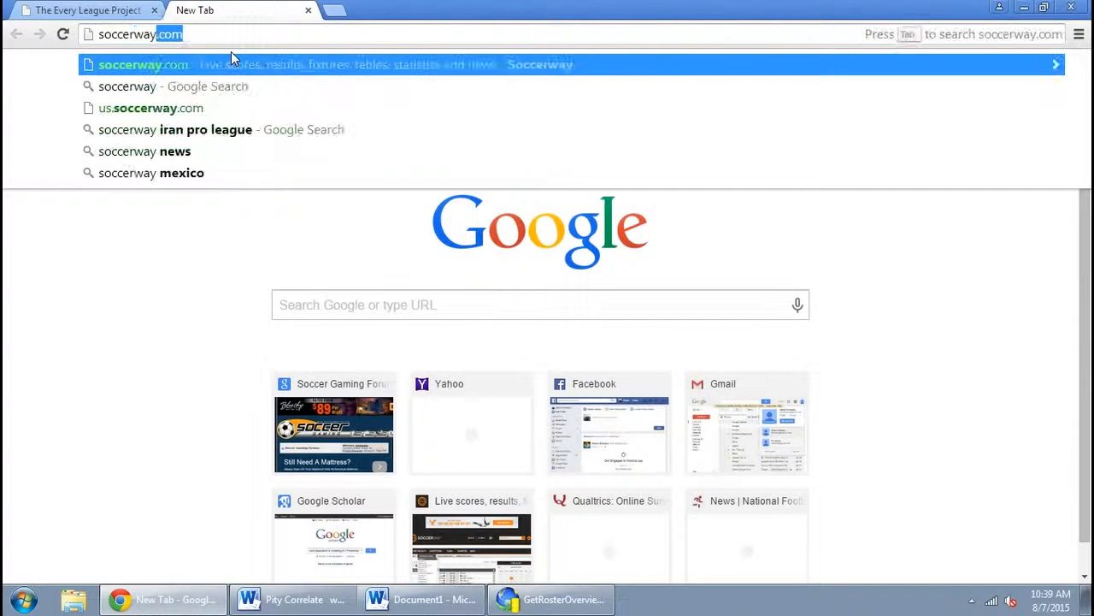
key(Return)
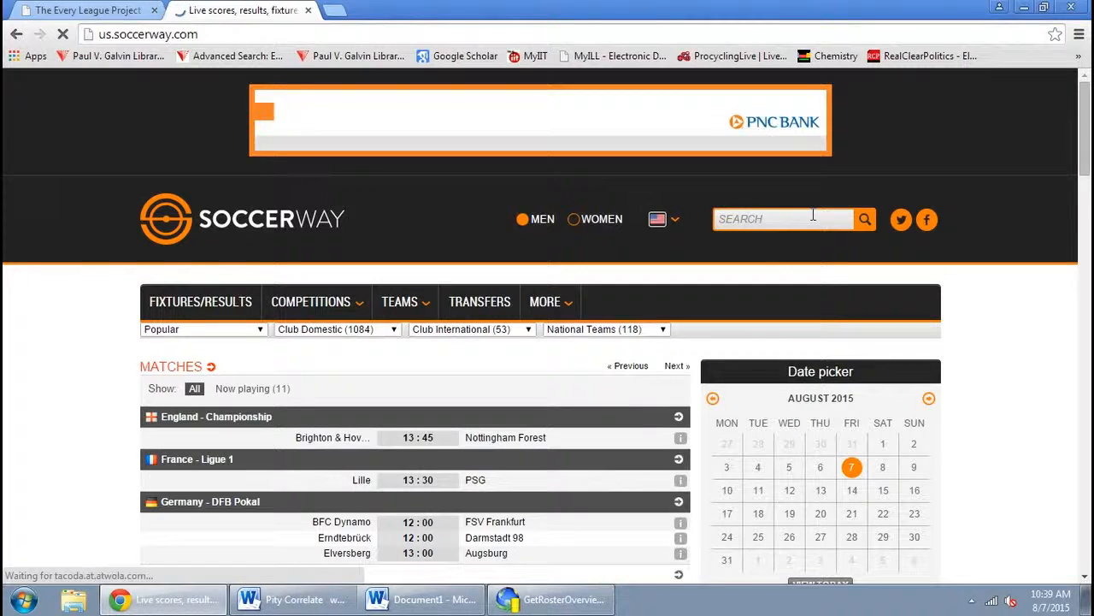
Search the site for 'EGYPTIAN PREMIER League'
click(814, 216)
text(EGYPTIAN)
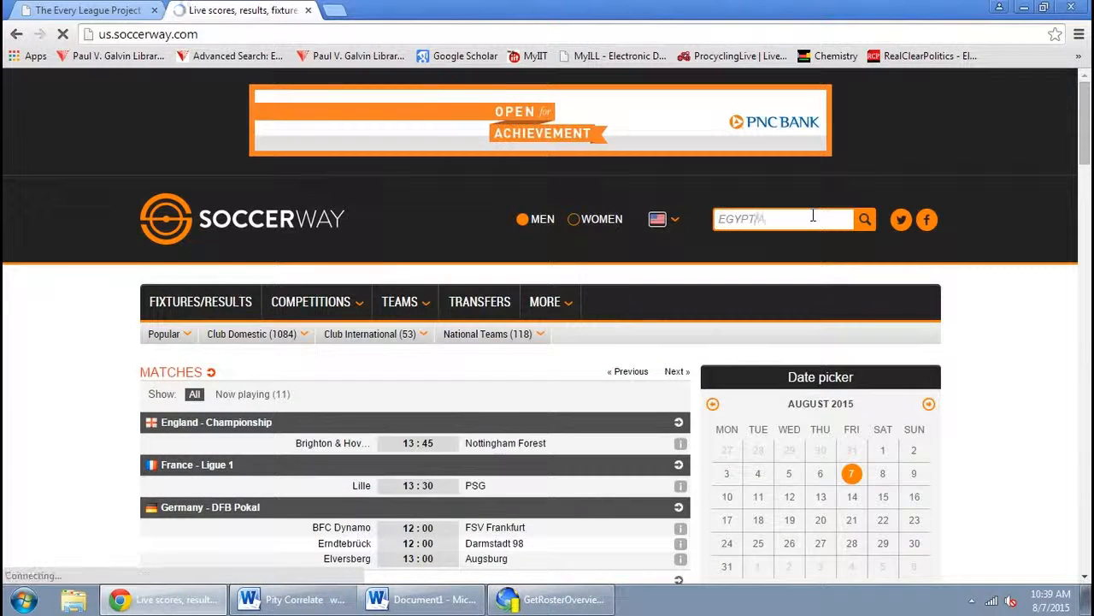
text( PREMIER L)
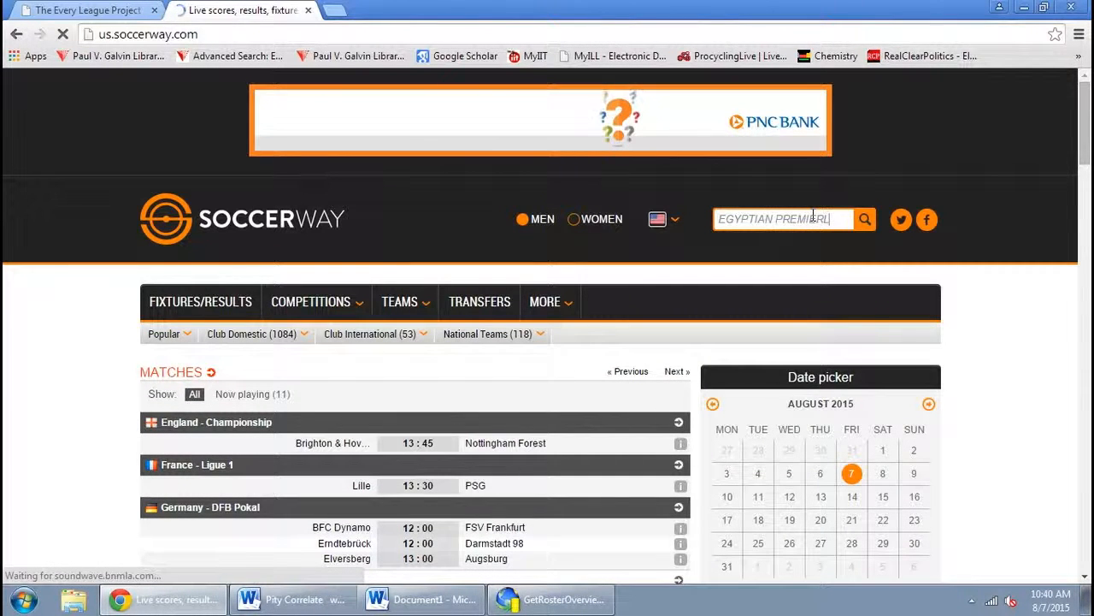
text(eague)
key(Return)
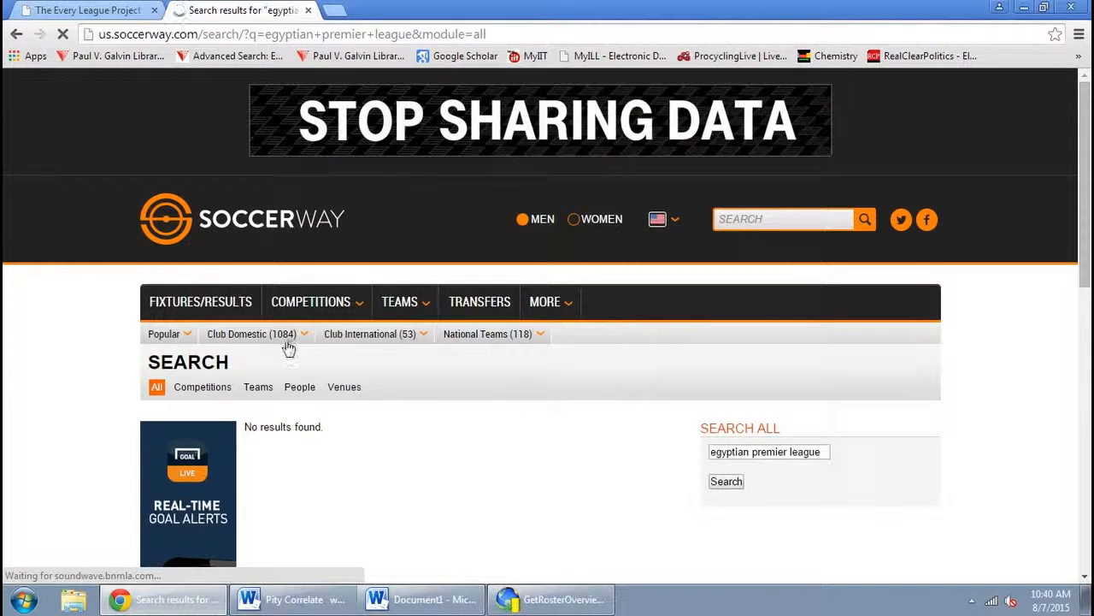
Open Egypt's Premier League from the club domestic competitions list
click(280, 334)
key(e)
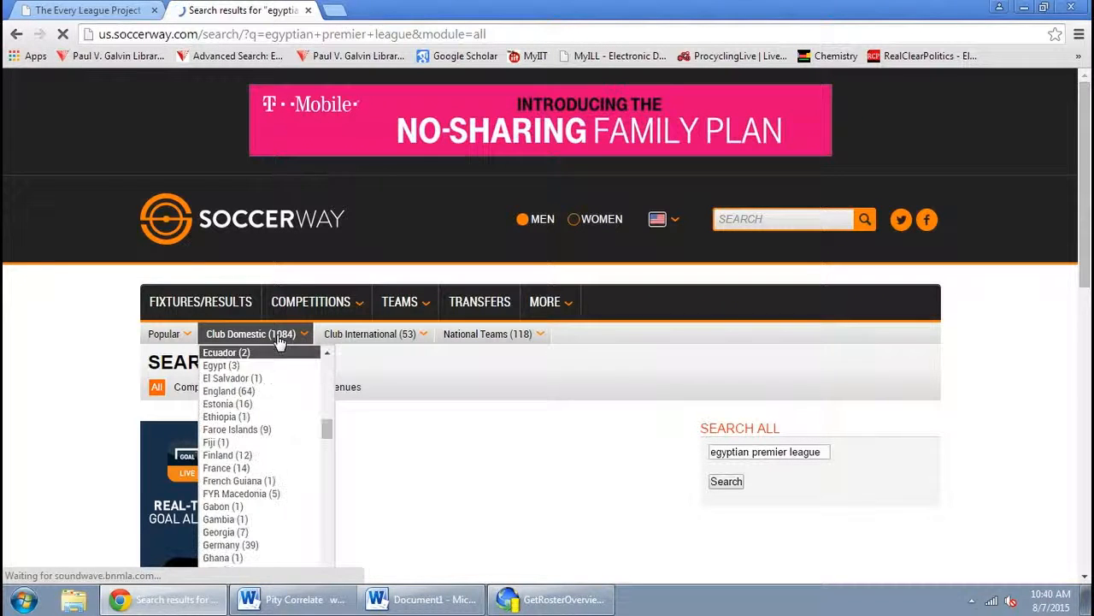
click(226, 366)
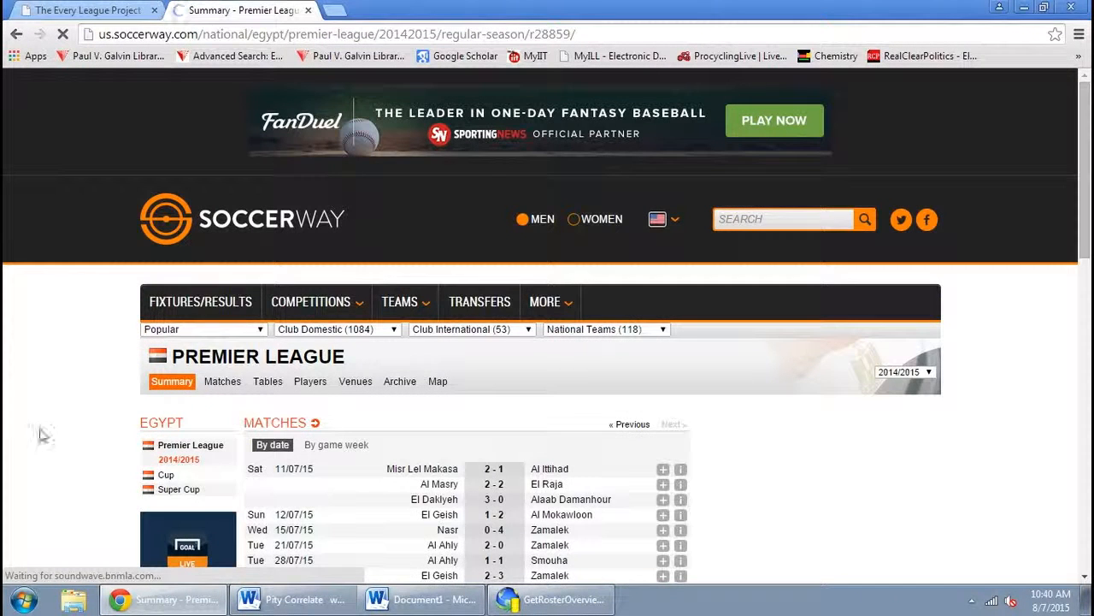
Open the league table and go to Zamalek's team page
scroll(231, 445, down, 1)
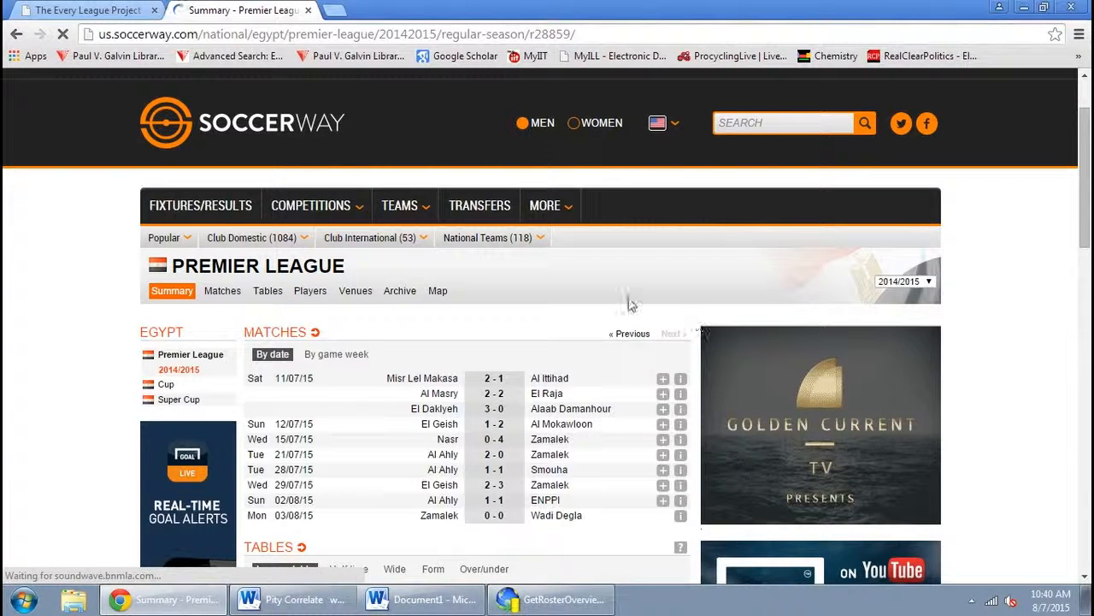
click(263, 292)
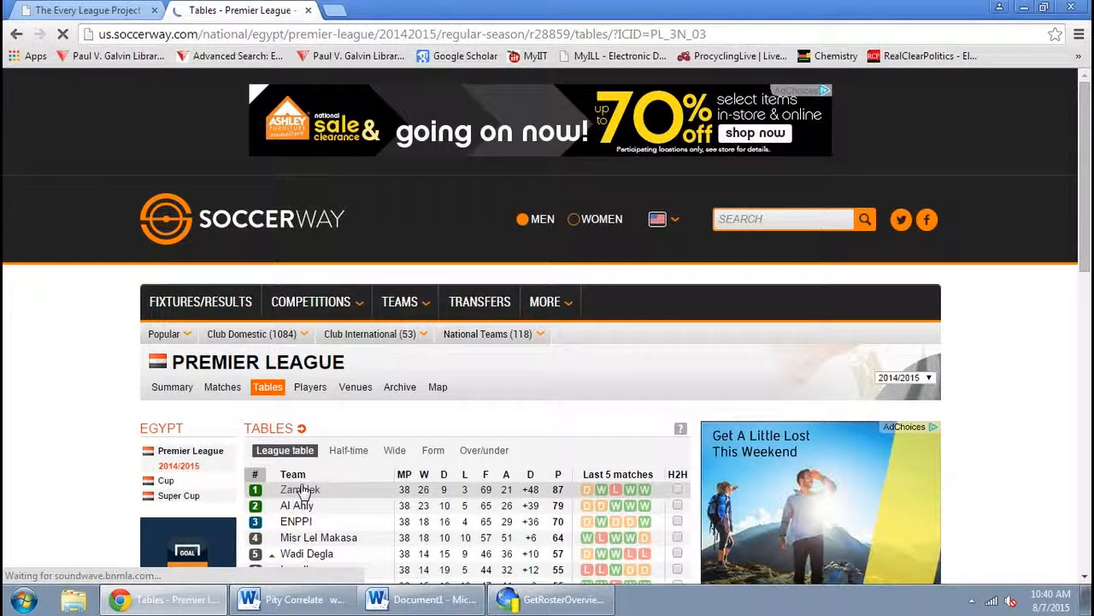
click(301, 485)
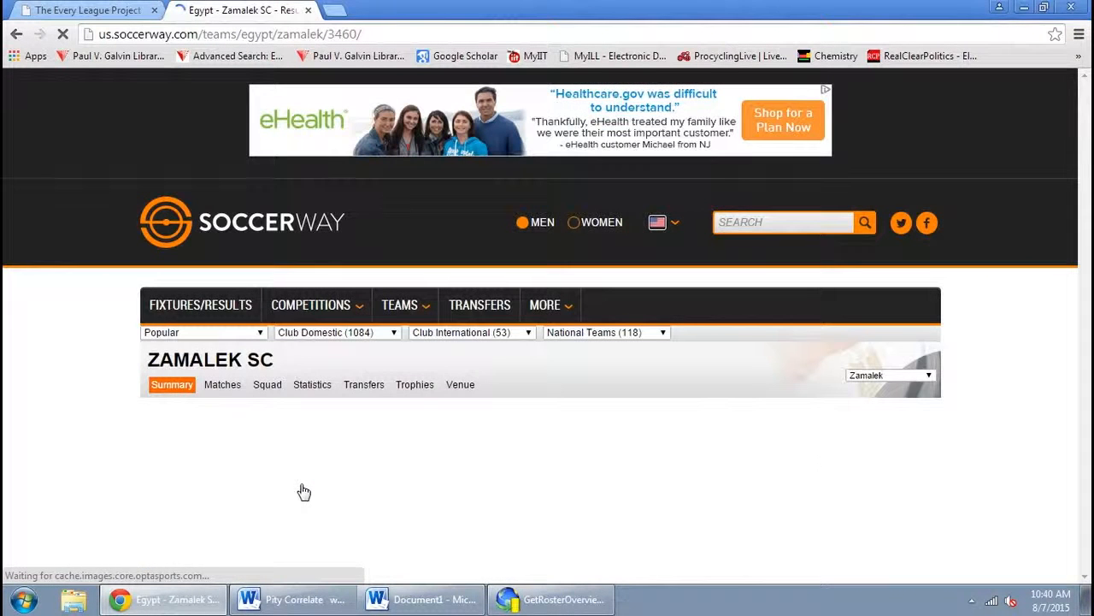
Switch the team selector to Al Ahly and open its squad page
click(889, 376)
click(881, 388)
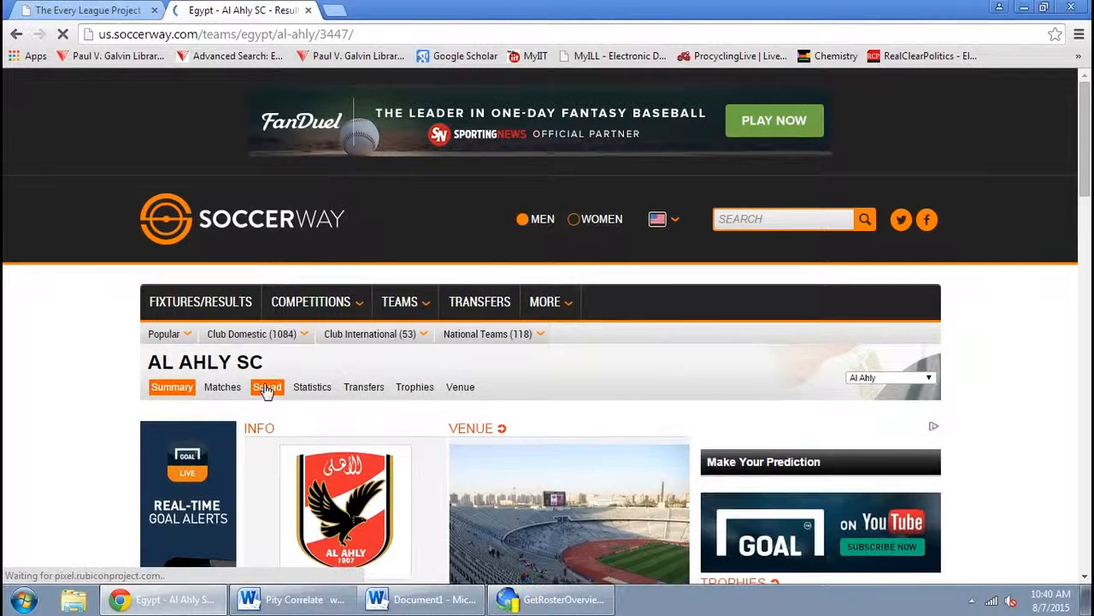
click(266, 381)
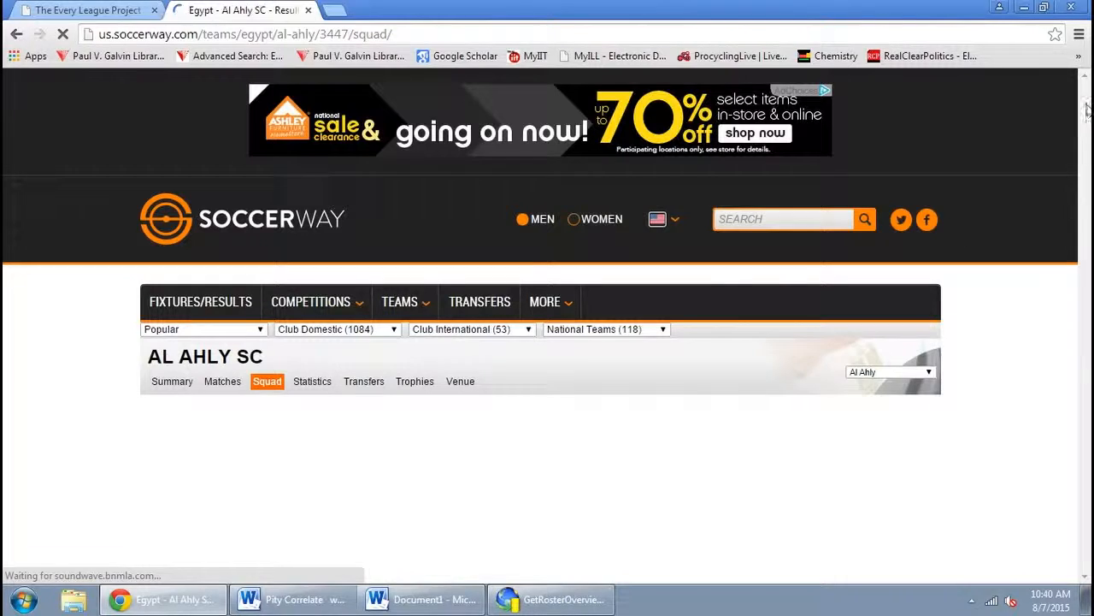
Examine the Al Ahly squad statistics and the available season options
drag(1087, 125, 1090, 240)
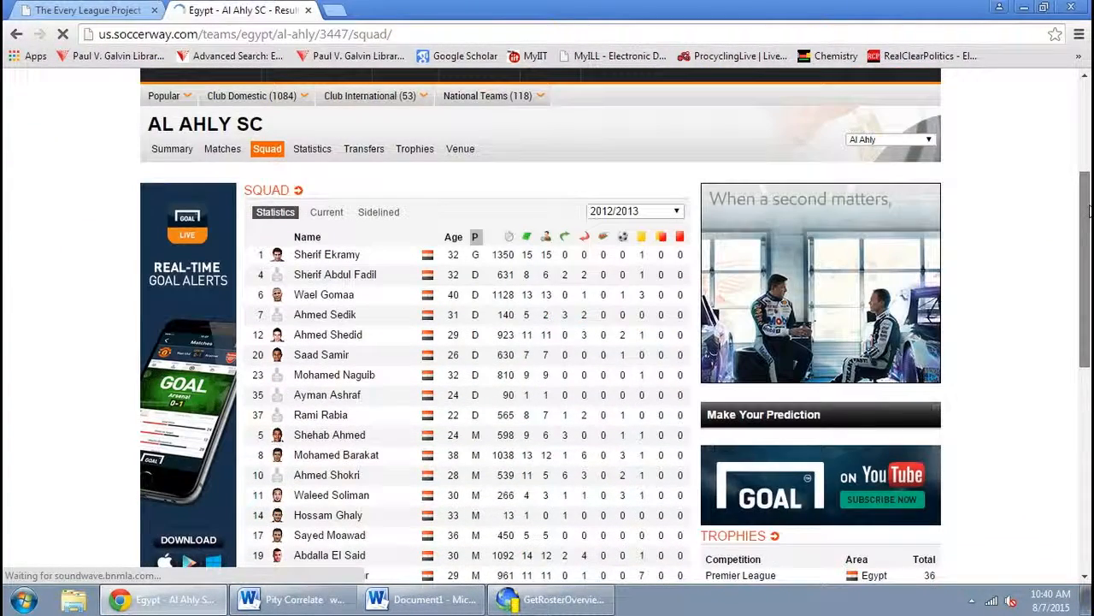
click(631, 212)
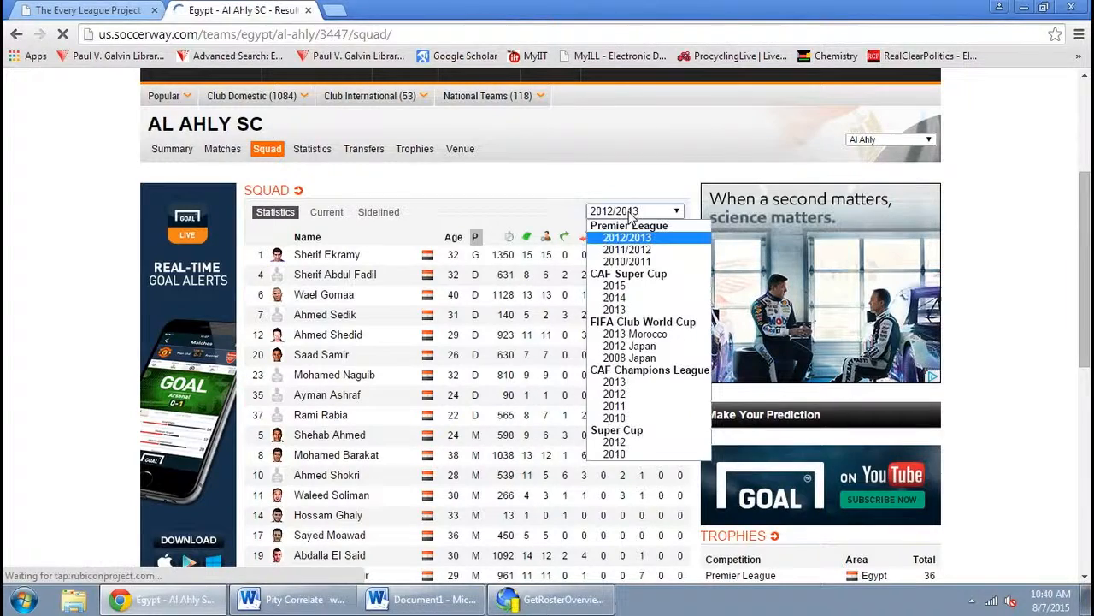
click(631, 214)
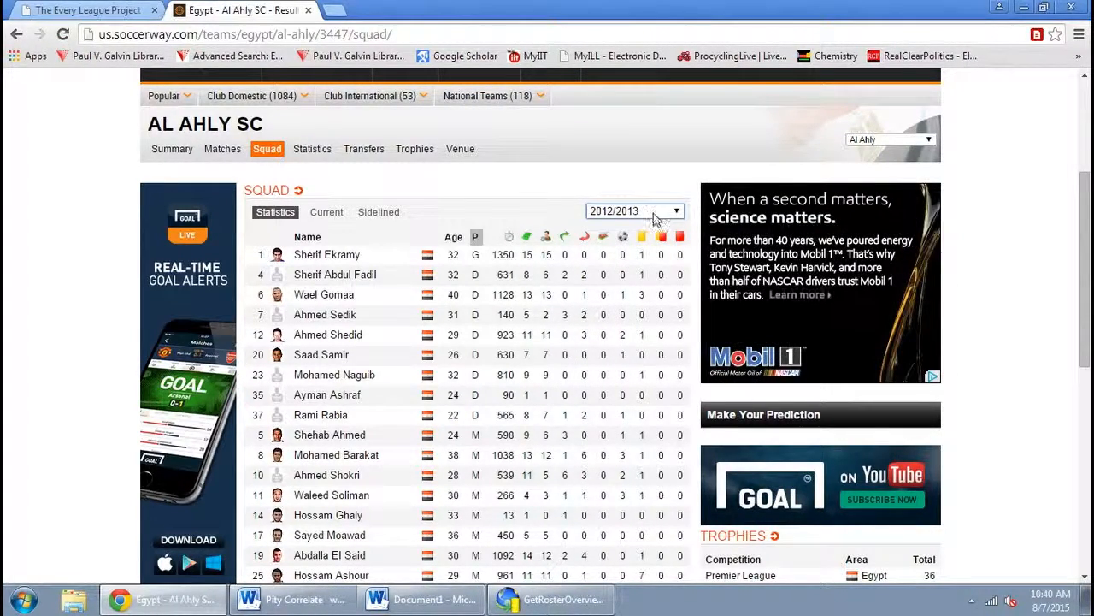
click(654, 214)
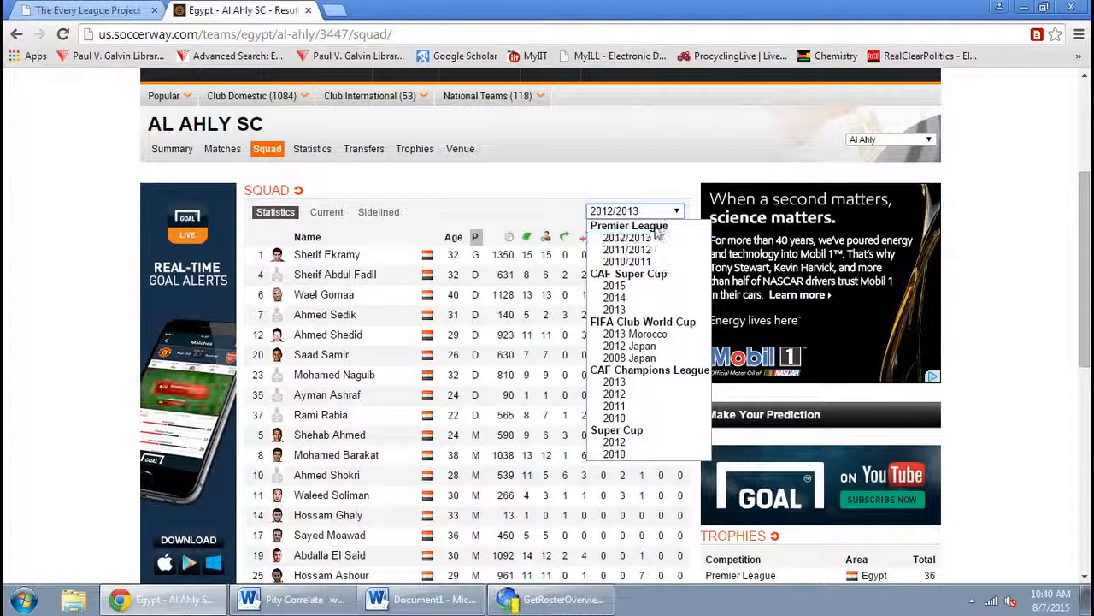
click(628, 156)
Copy the Al Ahly squad page URL and paste it as a starting URL in the project properties
click(460, 32)
key(ctrl+c)
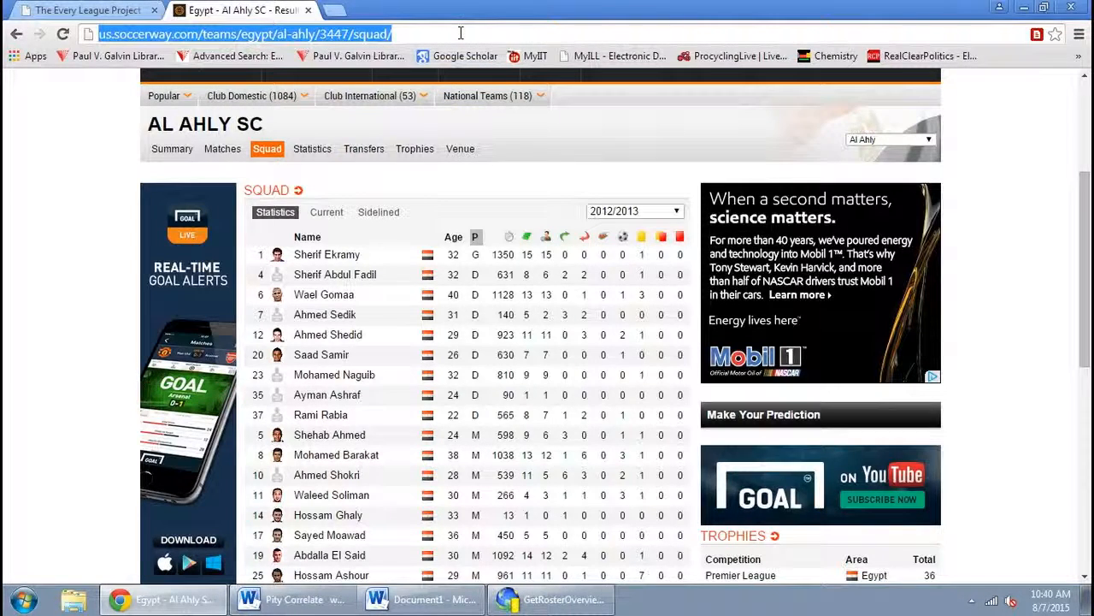
click(554, 603)
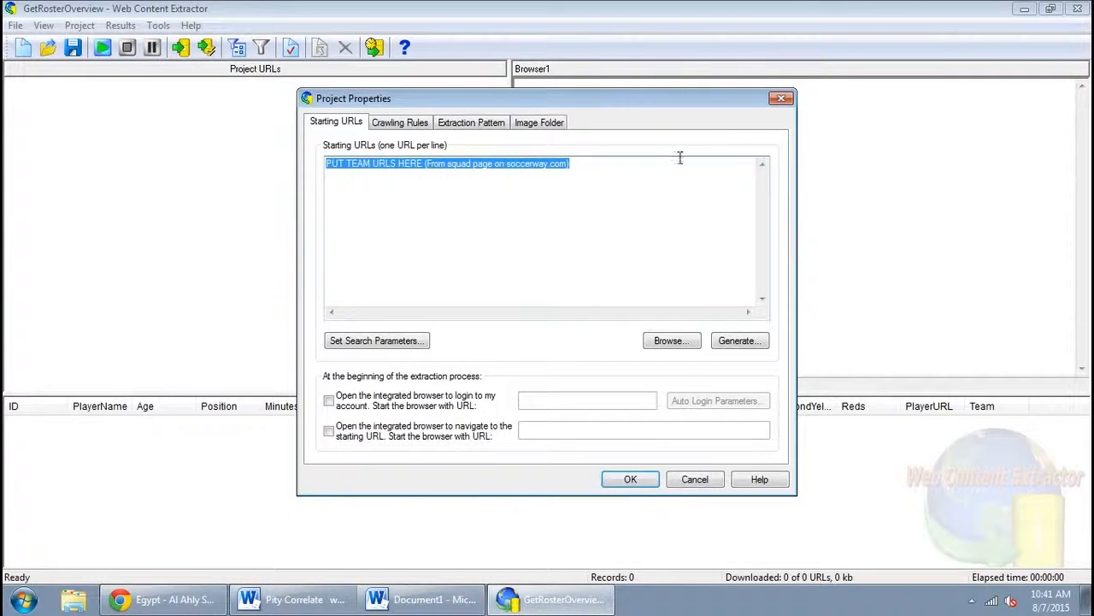
key(ctrl+v)
key(Return)
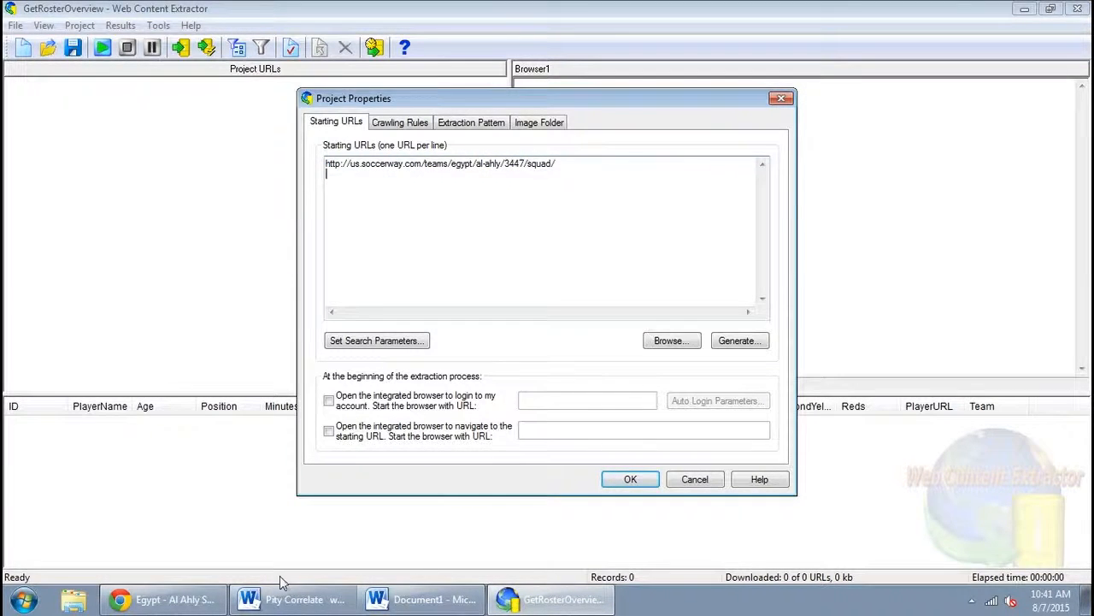
Back in the browser, switch the team selector to Al Ittihad's squad page
click(175, 600)
click(890, 139)
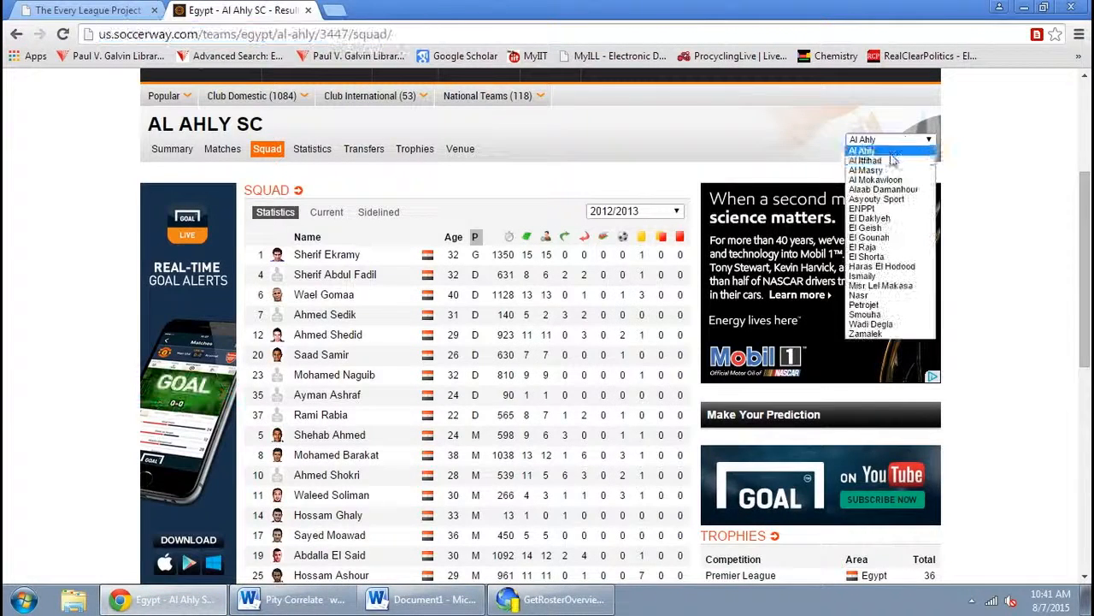
click(889, 160)
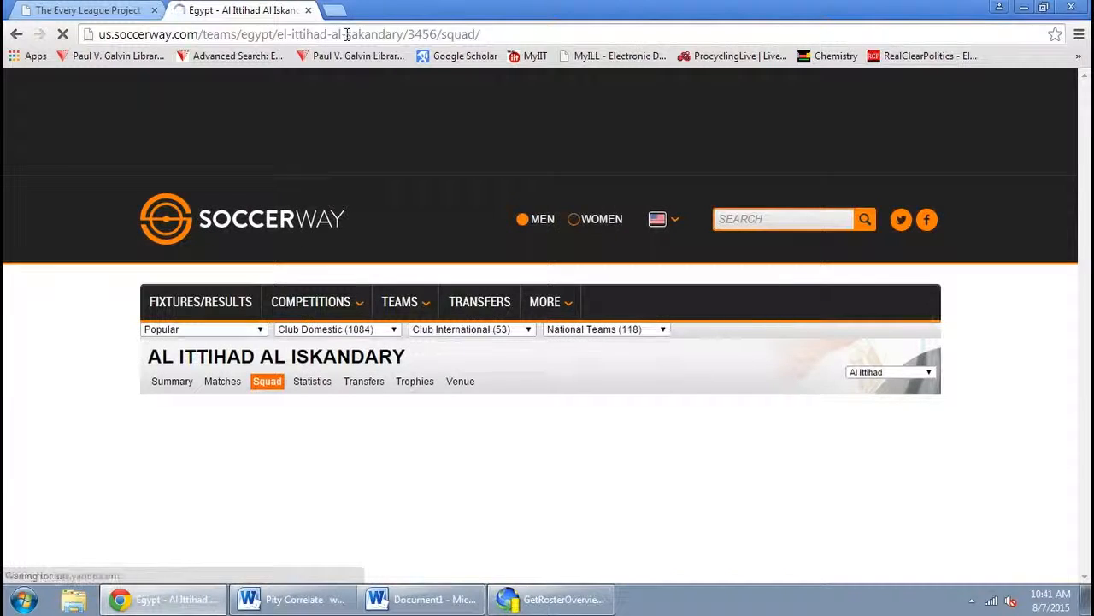
Copy the Al Ittihad squad page URL and add it as the next starting URL
click(347, 34)
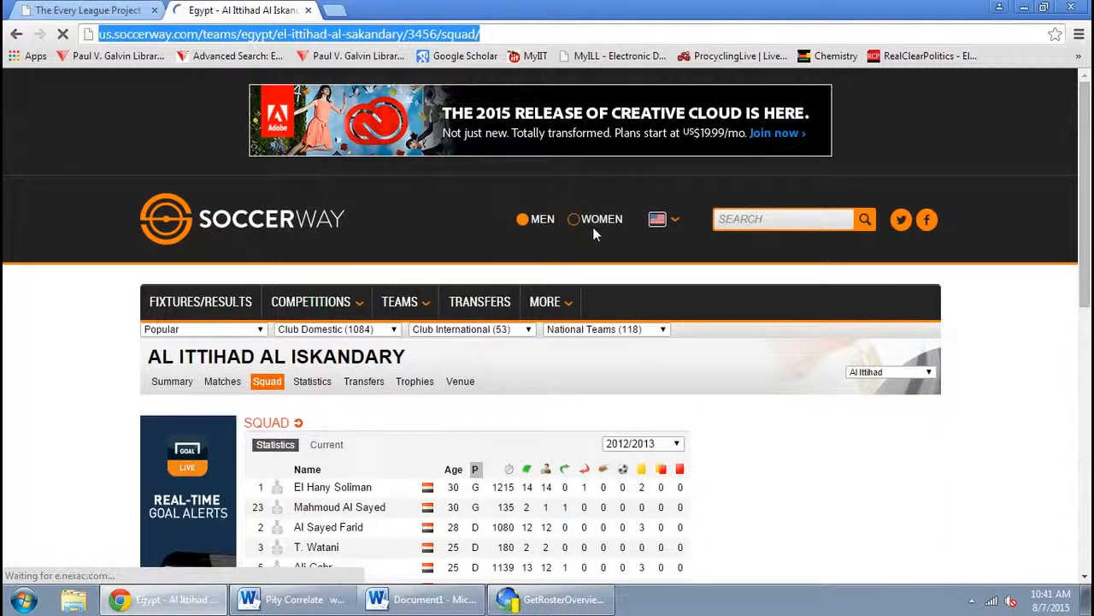
click(584, 603)
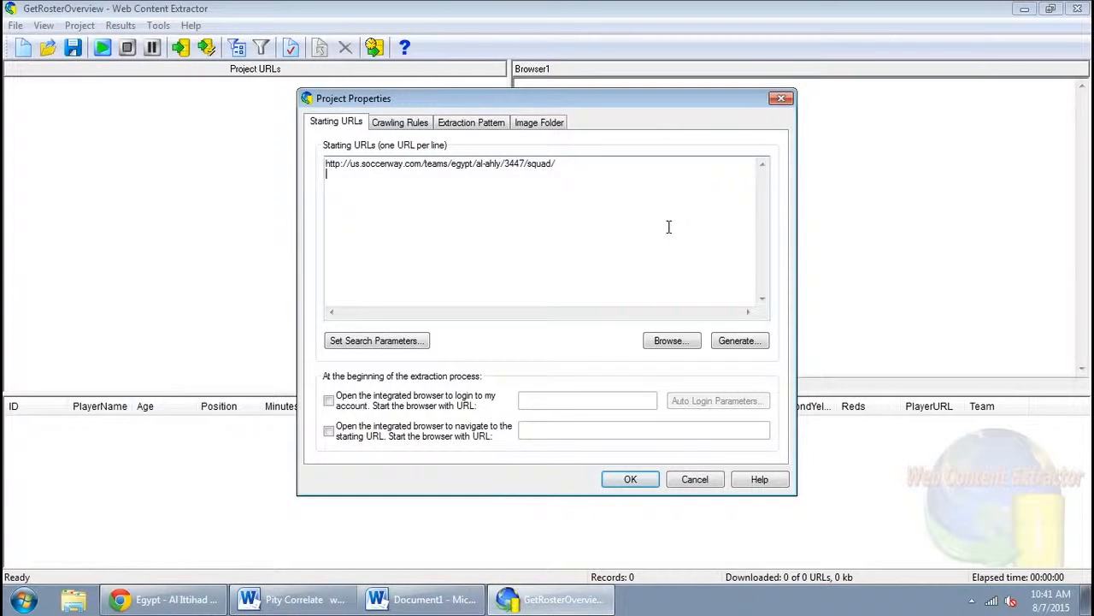
text(http://us.soccerway.com/teams/egypt/el-ittihad-al-sakandary/3456/squad/)
key(Return)
Back in the browser, switch the team selector to Al Masry's squad page
click(175, 600)
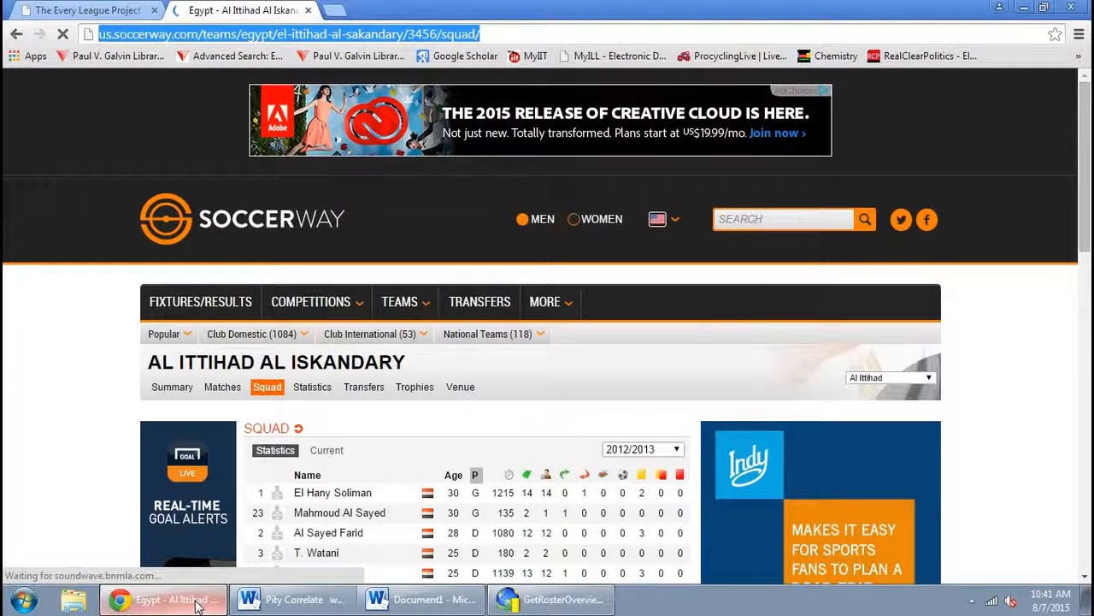
click(895, 382)
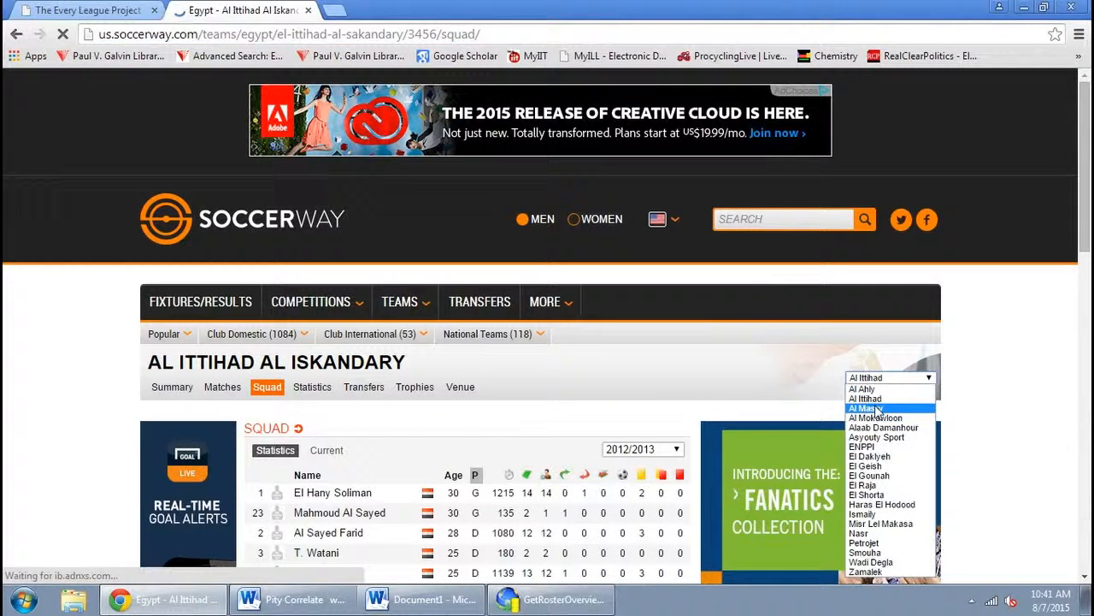
click(877, 408)
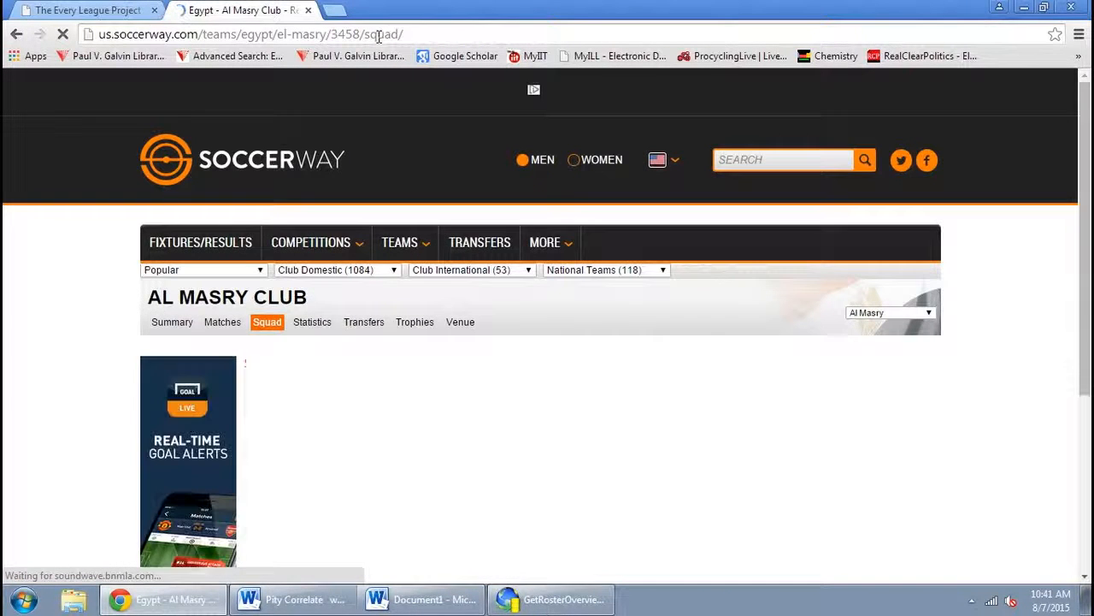
Copy the Al Masry squad page URL and add it as the next starting URL
click(380, 36)
key(ctrl+c)
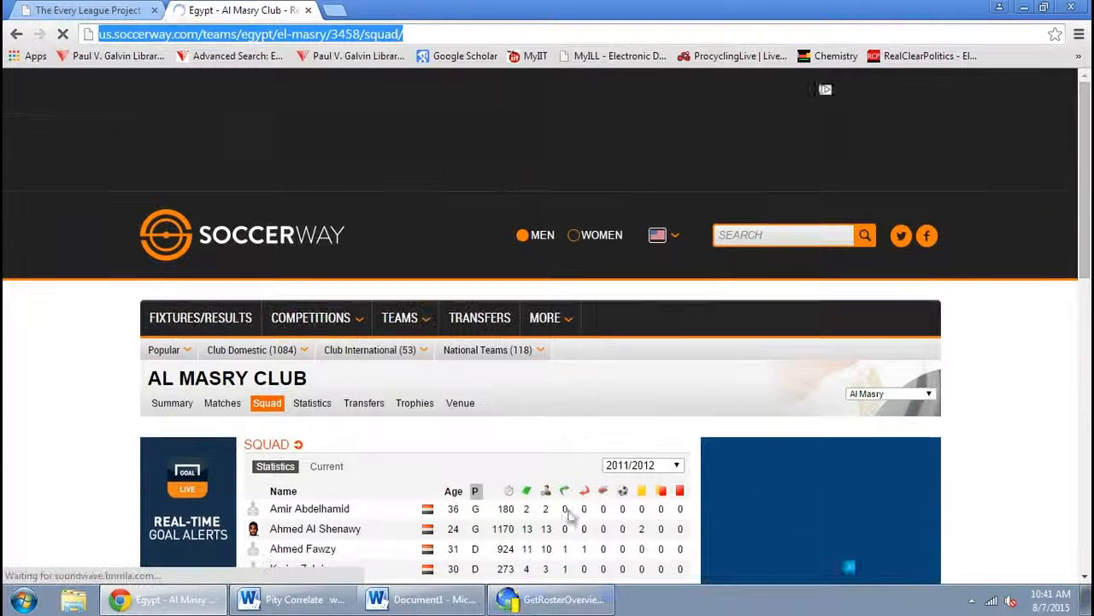
click(551, 599)
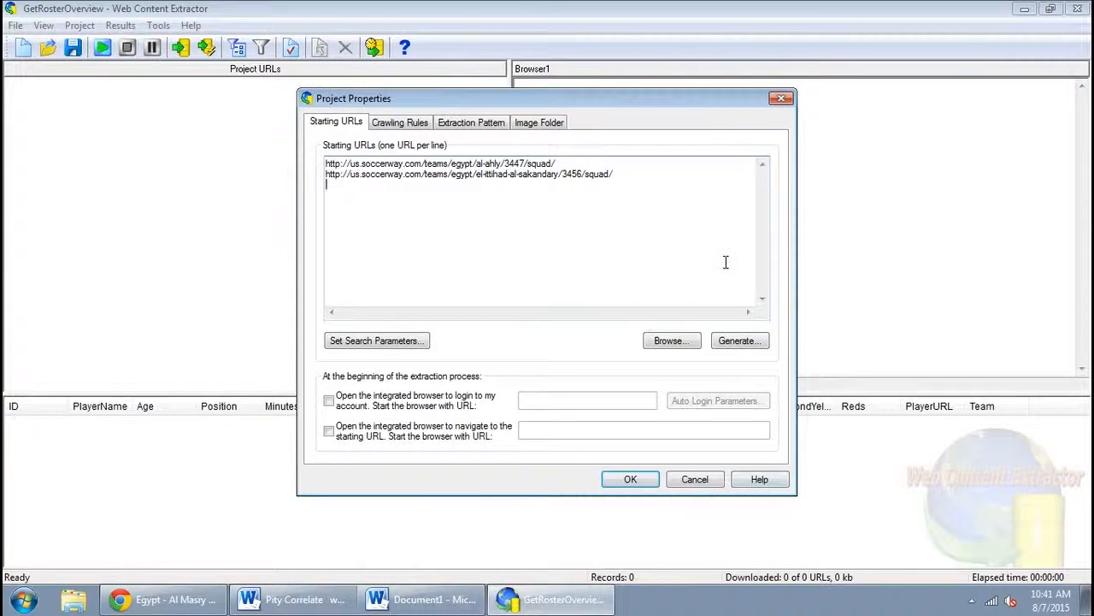
key(ctrl+v)
key(Return)
Back in the browser, switch the team selector to Al Mokawloon's squad page
click(171, 599)
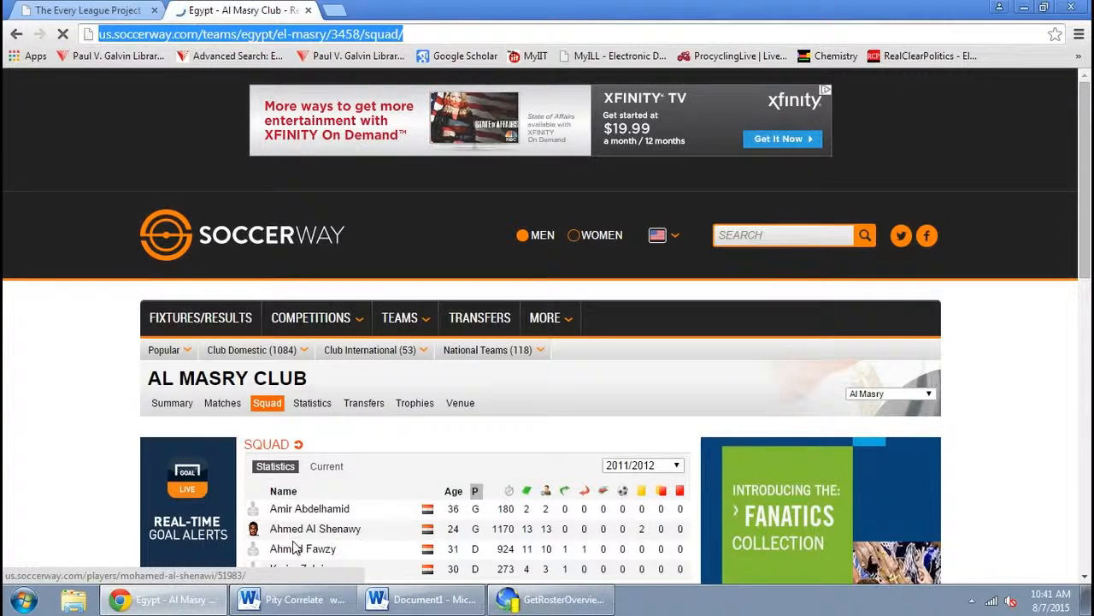
click(928, 394)
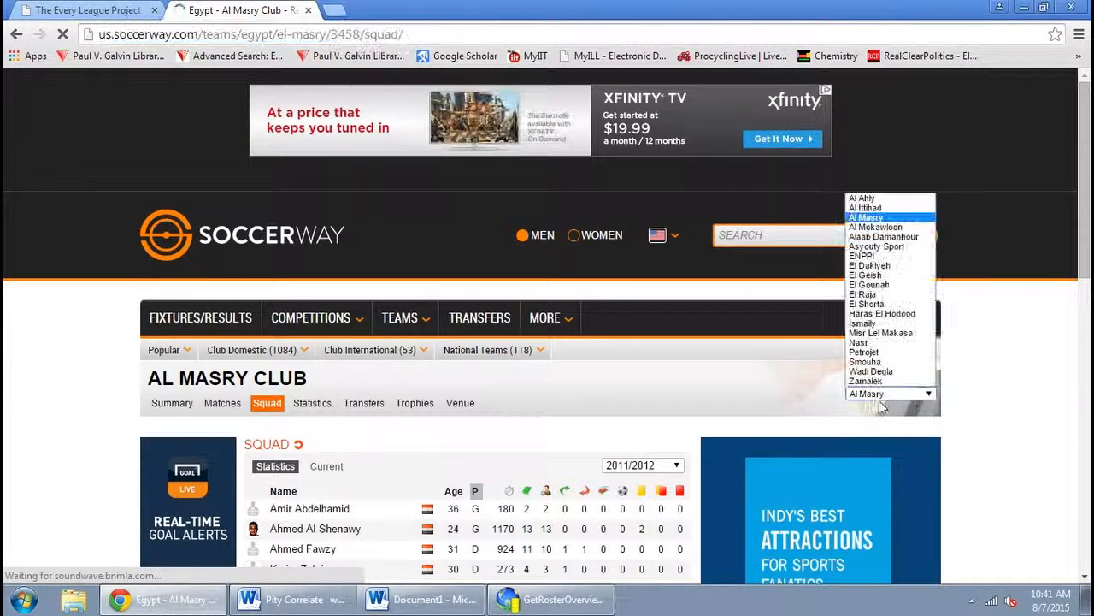
click(874, 226)
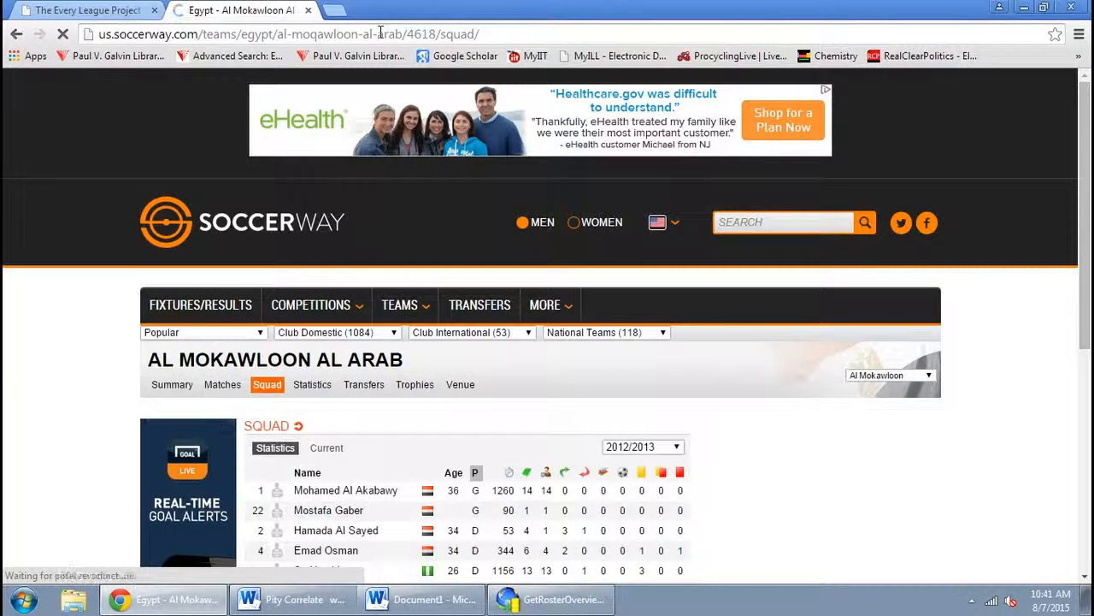
Copy the Al Mokawloon squad page URL and add it as the next starting URL
click(380, 33)
key(ctrl+c)
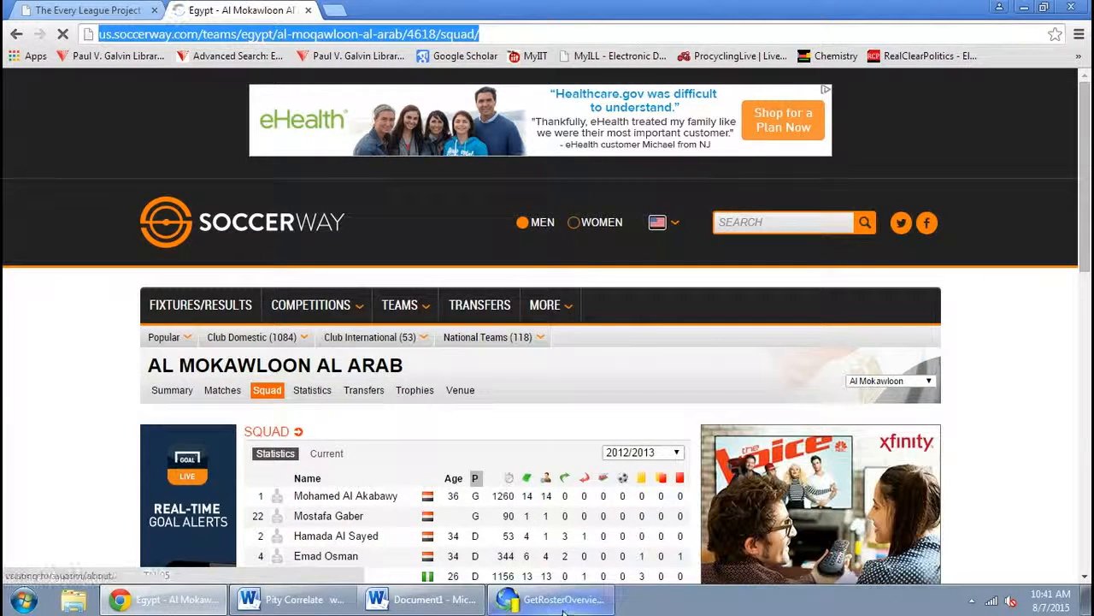
click(563, 605)
key(ctrl+v)
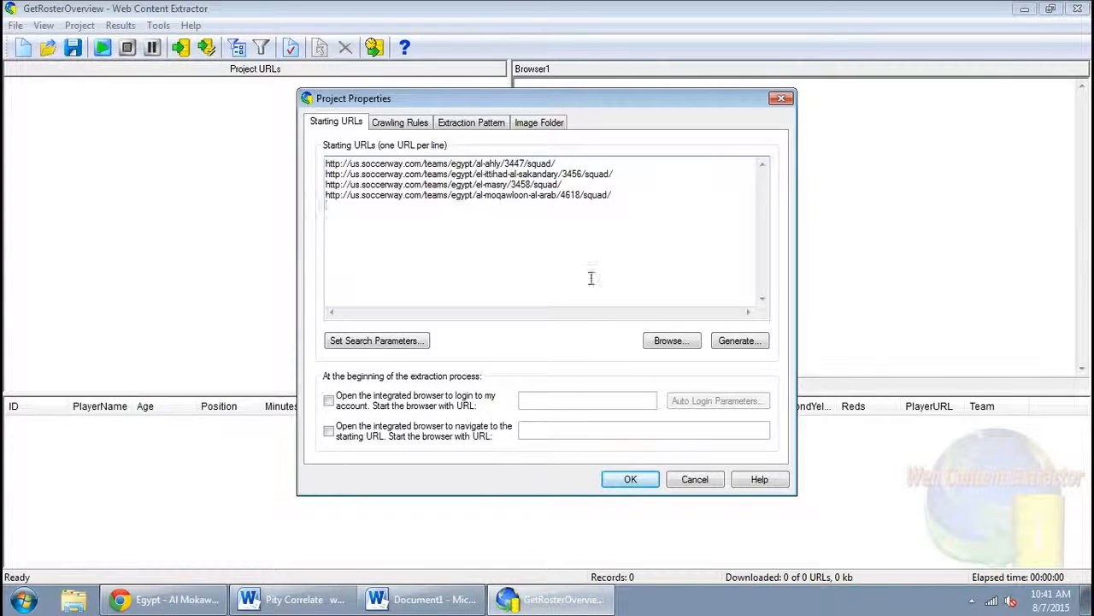
Back in the browser, switch the team selector to Alaab Damanhour's squad page
click(175, 600)
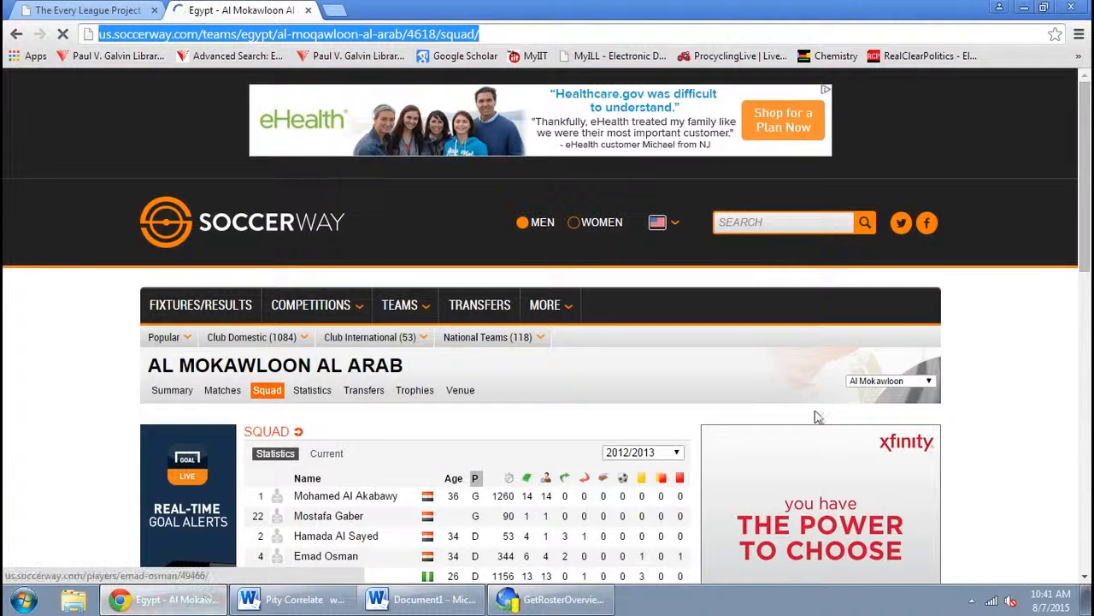
click(894, 382)
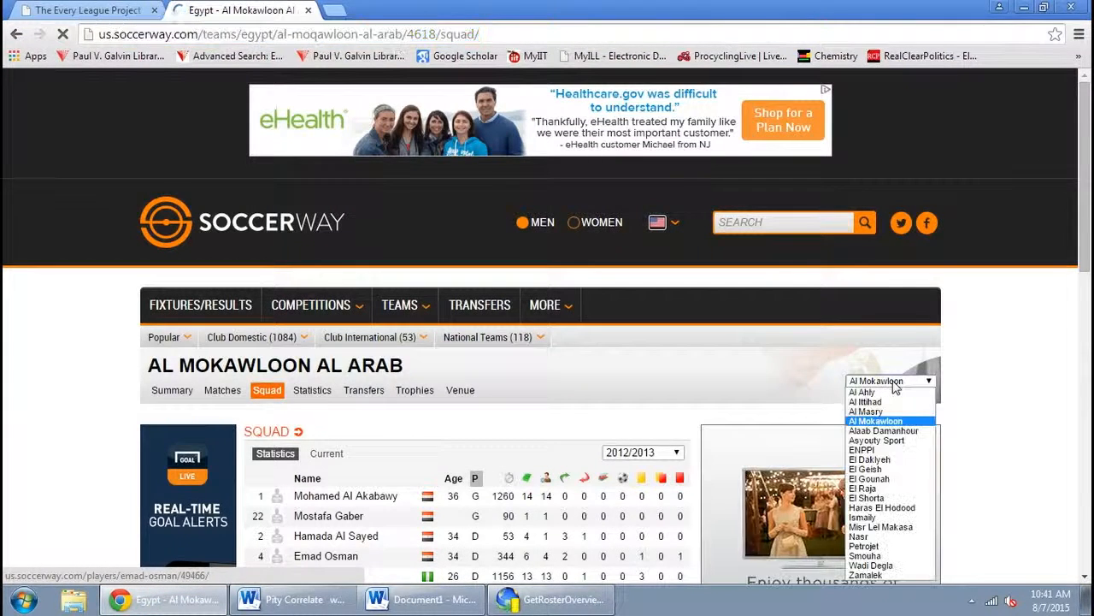
click(889, 430)
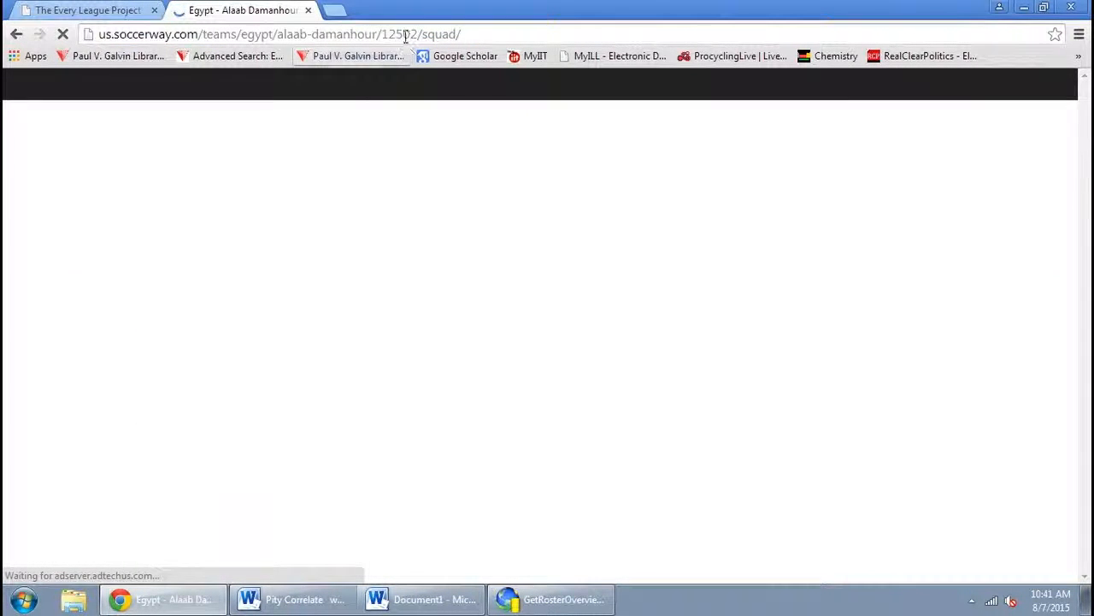
Copy the Alaab Damanhour squad page URL and add it as the next starting URL
key(ctrl+l)
key(ctrl+c)
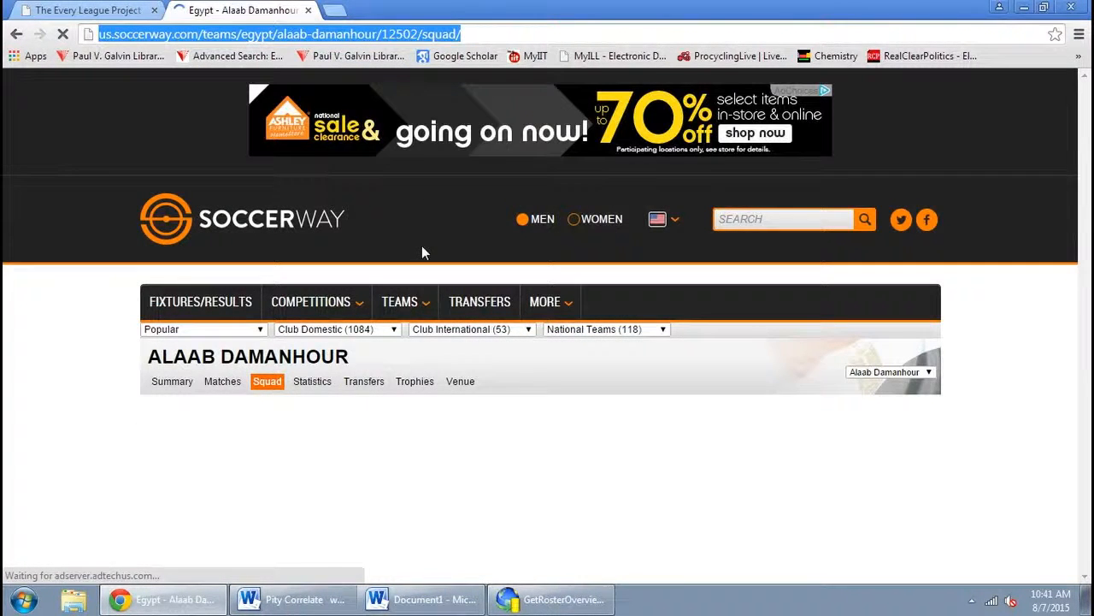
click(549, 602)
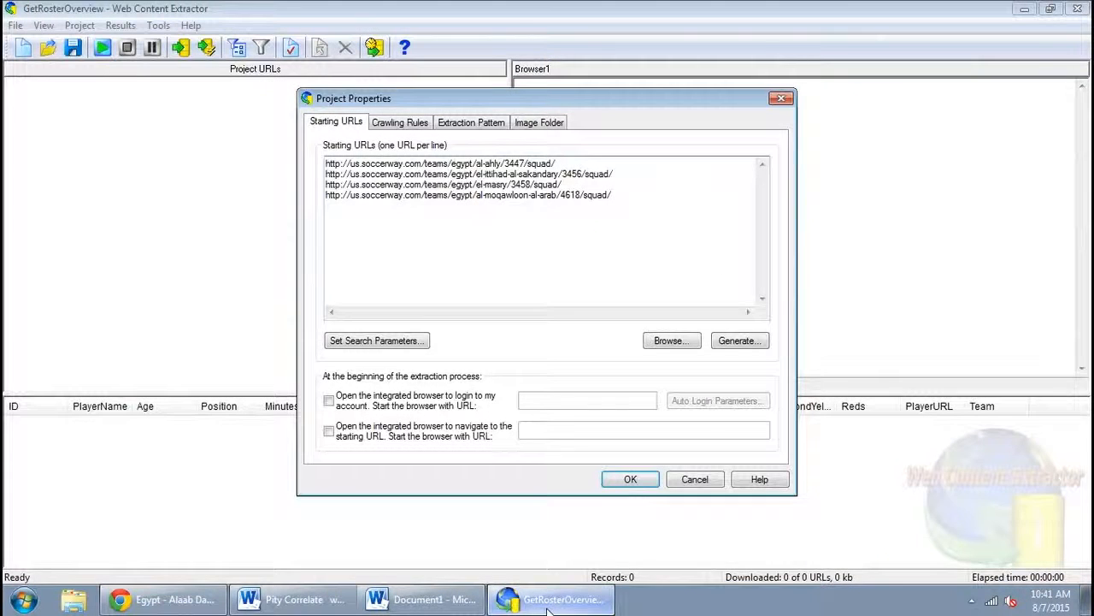
key(ctrl+v)
key(Return)
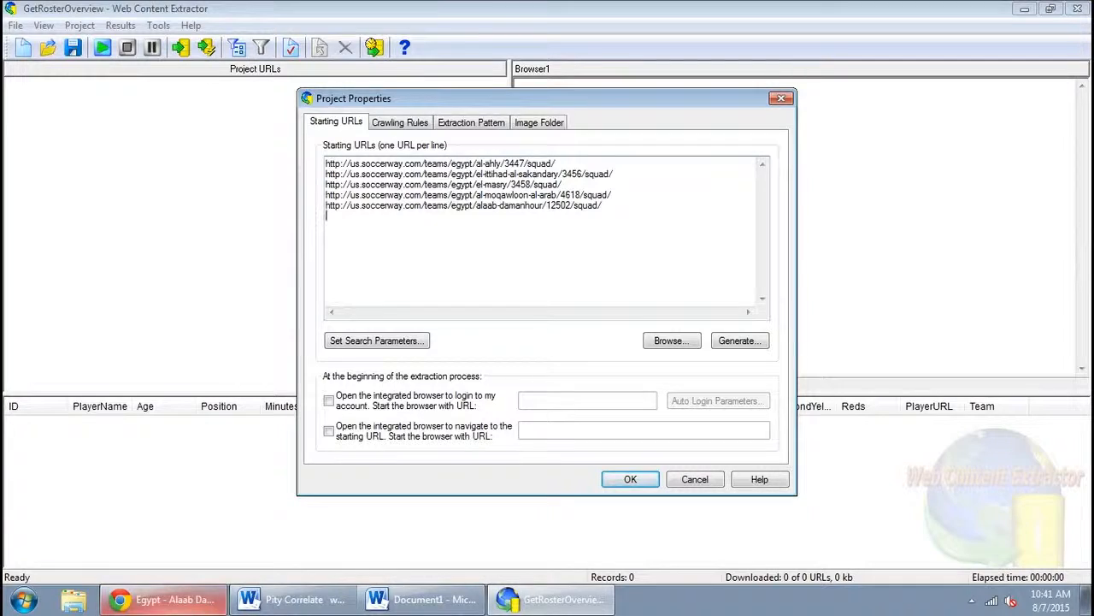
Back in the browser, switch the team selector to Asyouty Sport's squad page
click(163, 598)
click(915, 377)
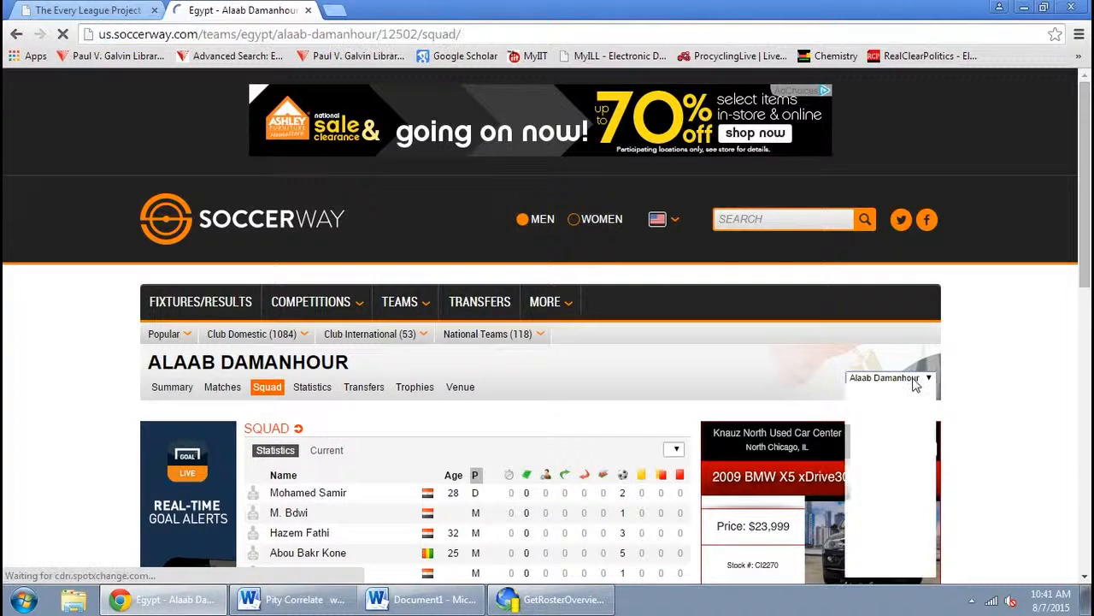
click(881, 424)
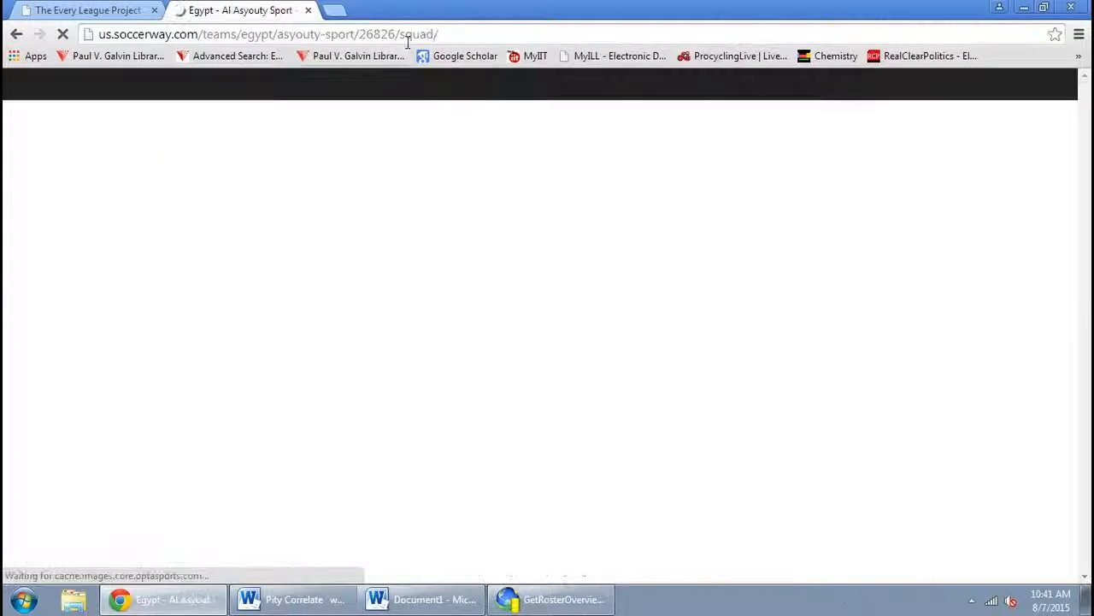
Copy the Asyouty Sport squad page URL and add it as the next starting URL
click(406, 35)
key(ctrl+c)
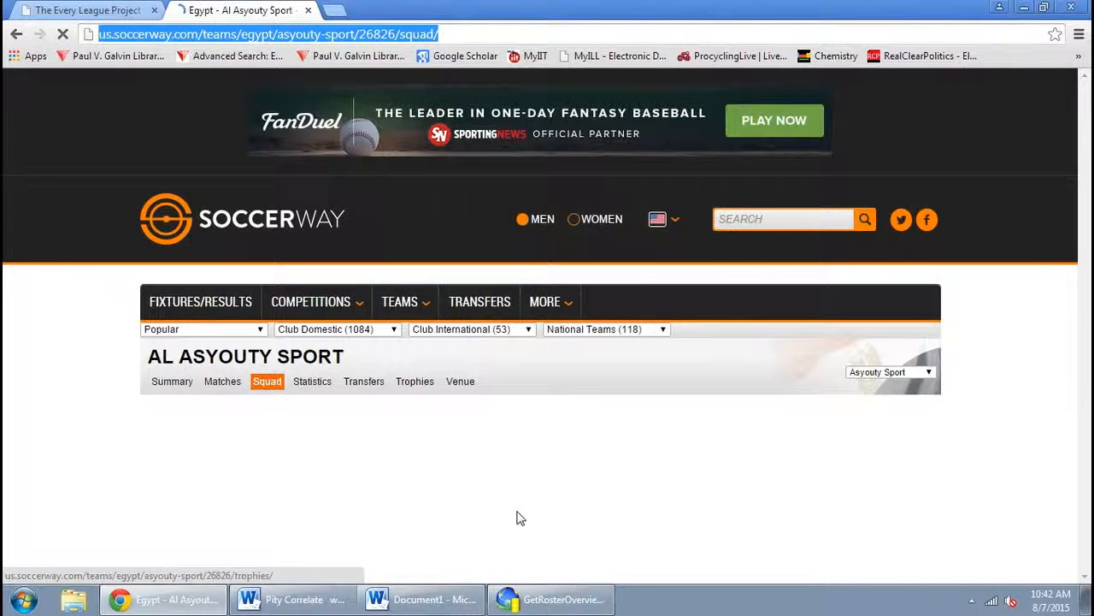
click(556, 598)
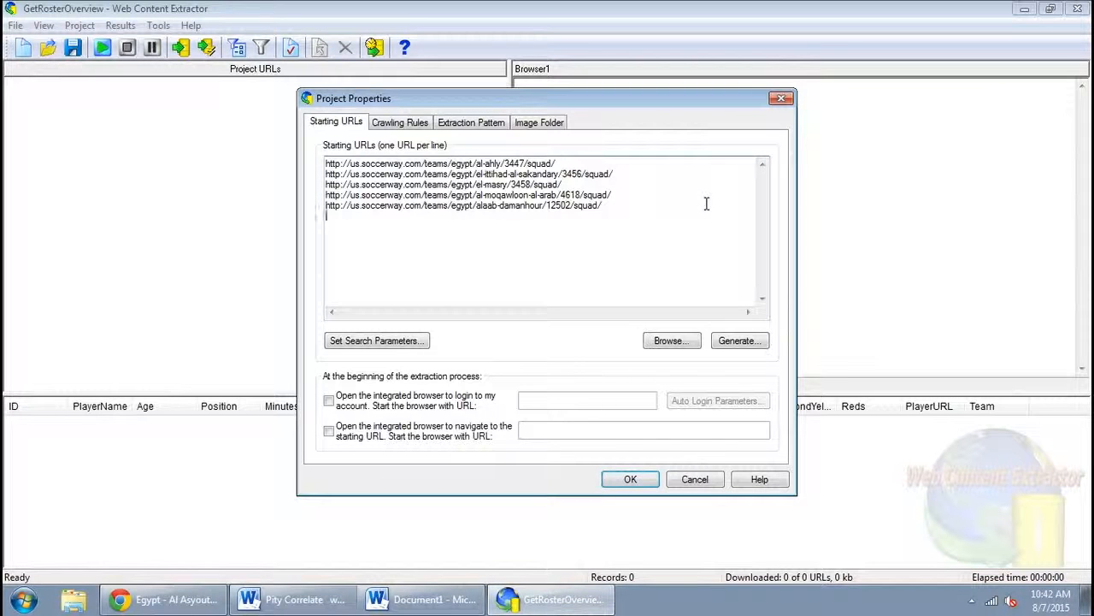
key(ctrl+v)
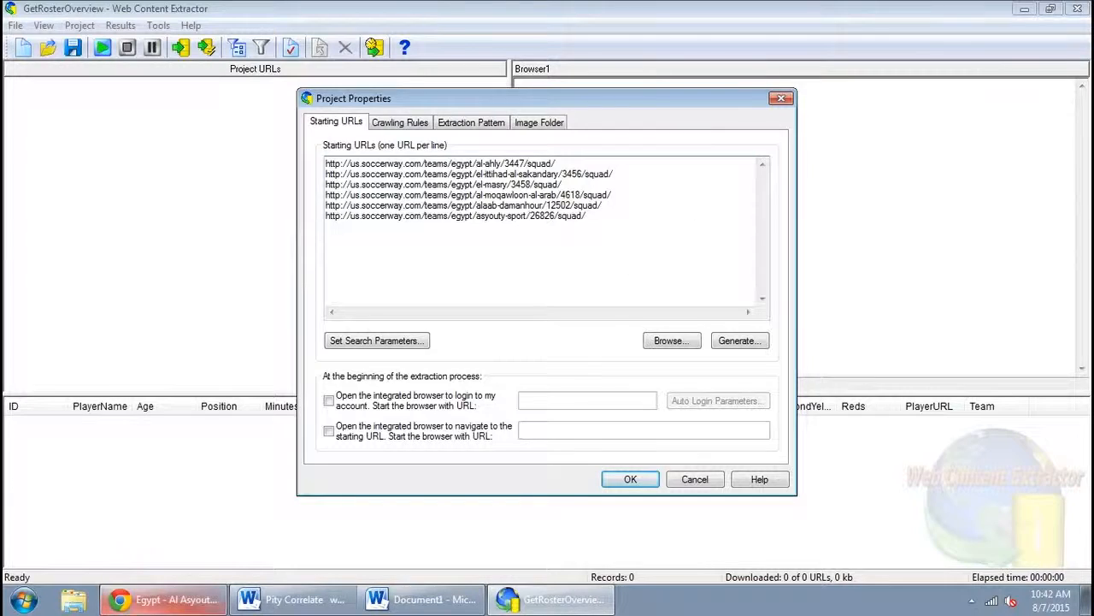
Back in the browser, switch the team selector to ENPPI's squad page
click(133, 609)
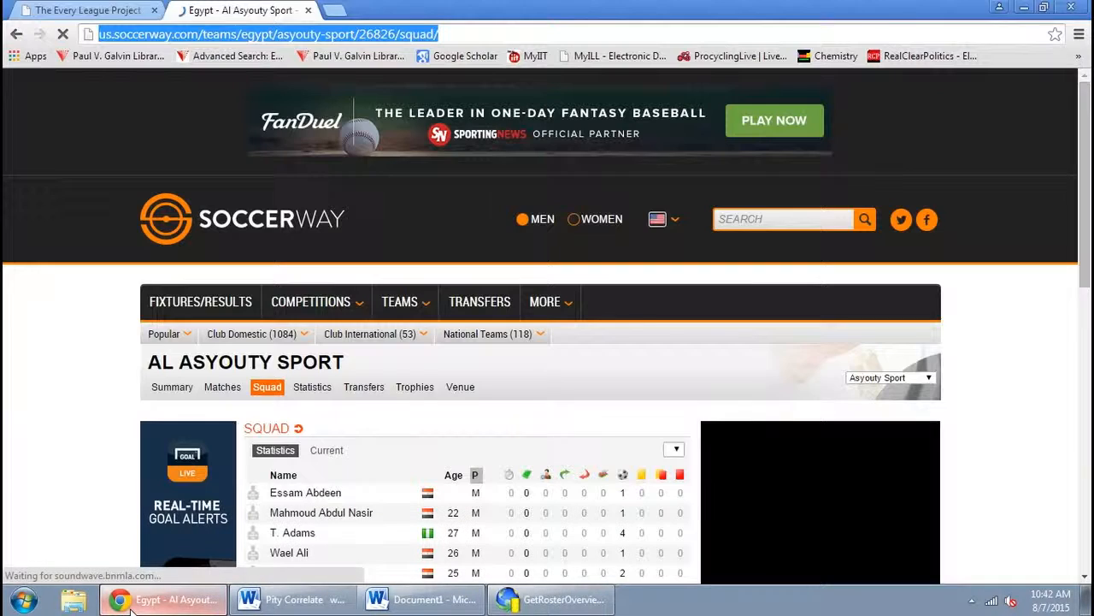
click(913, 378)
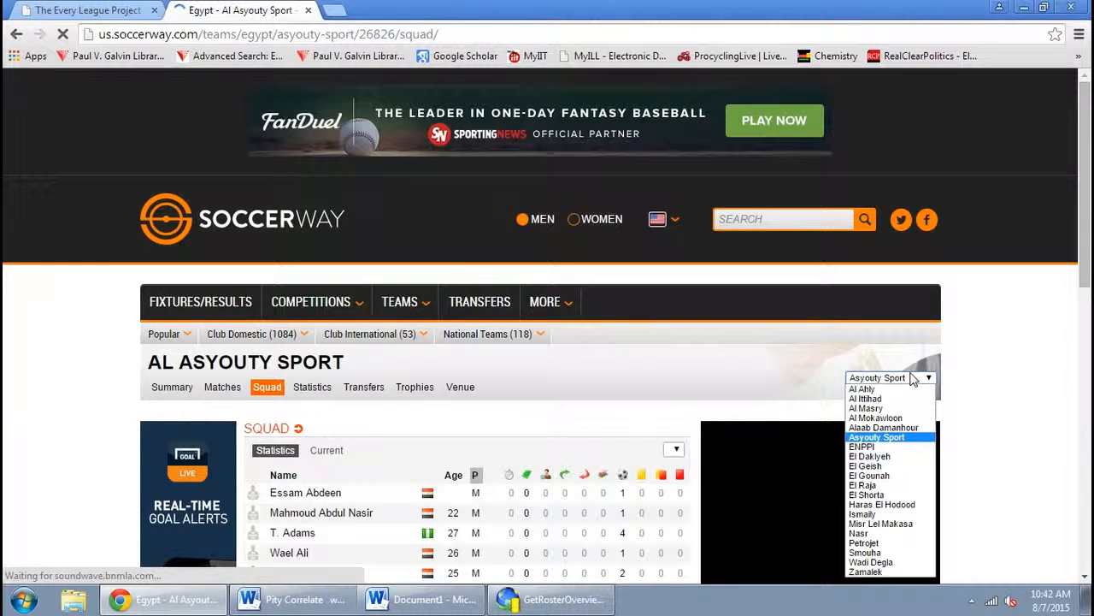
click(907, 447)
Copy the ENPPI squad page URL and add it as the next starting URL
click(330, 34)
key(ctrl+c)
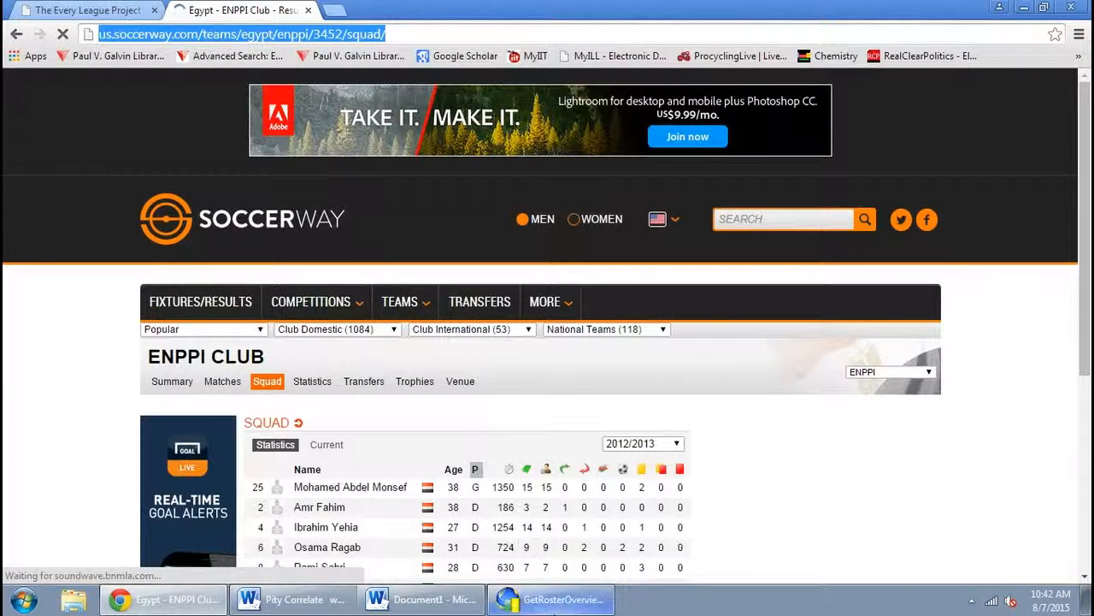
click(551, 599)
key(ctrl+v)
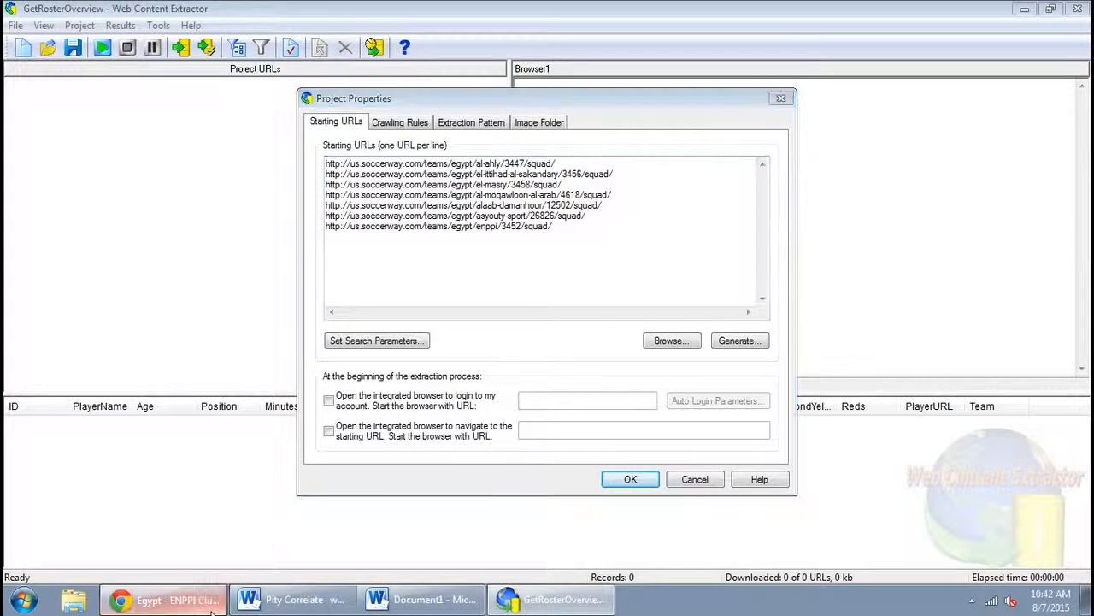
Switch the team selector to El Daklyeh's squad page and add its URL as the next starting URL
click(162, 598)
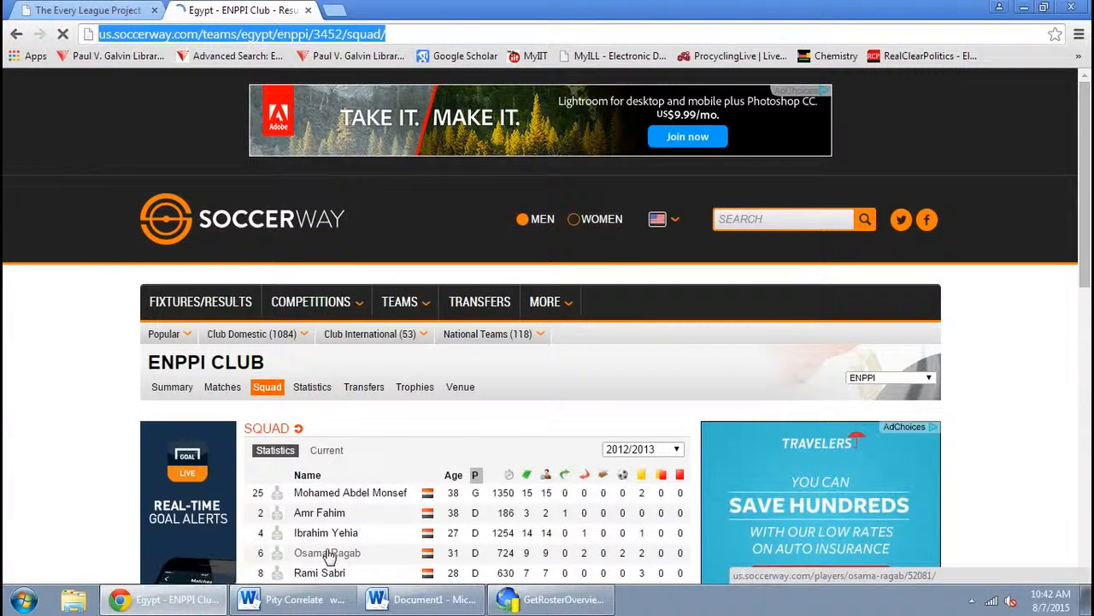
click(881, 378)
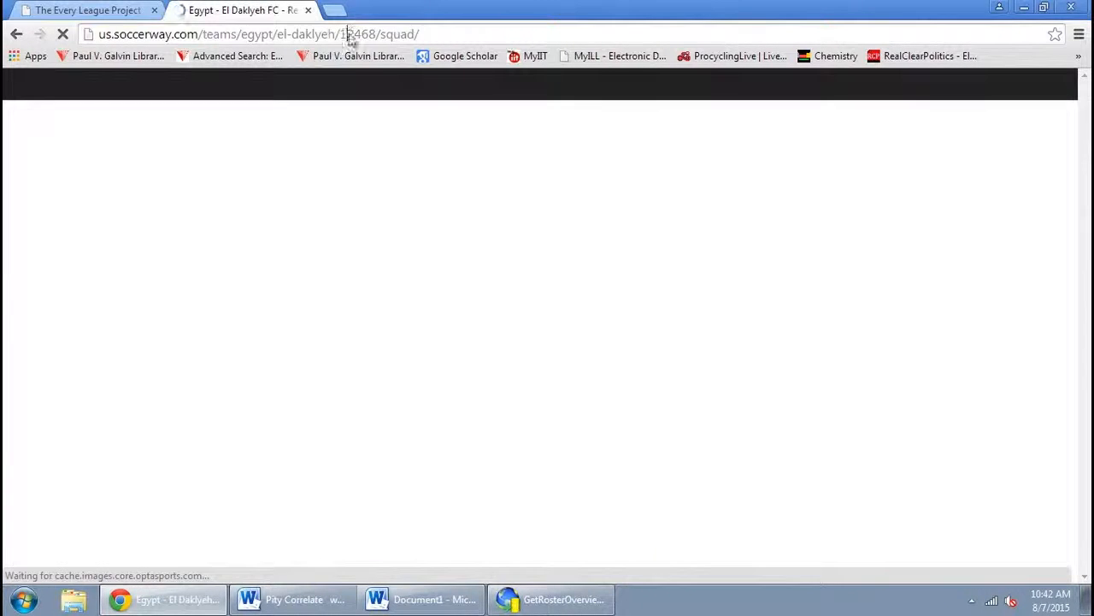
click(349, 36)
key(ctrl+c)
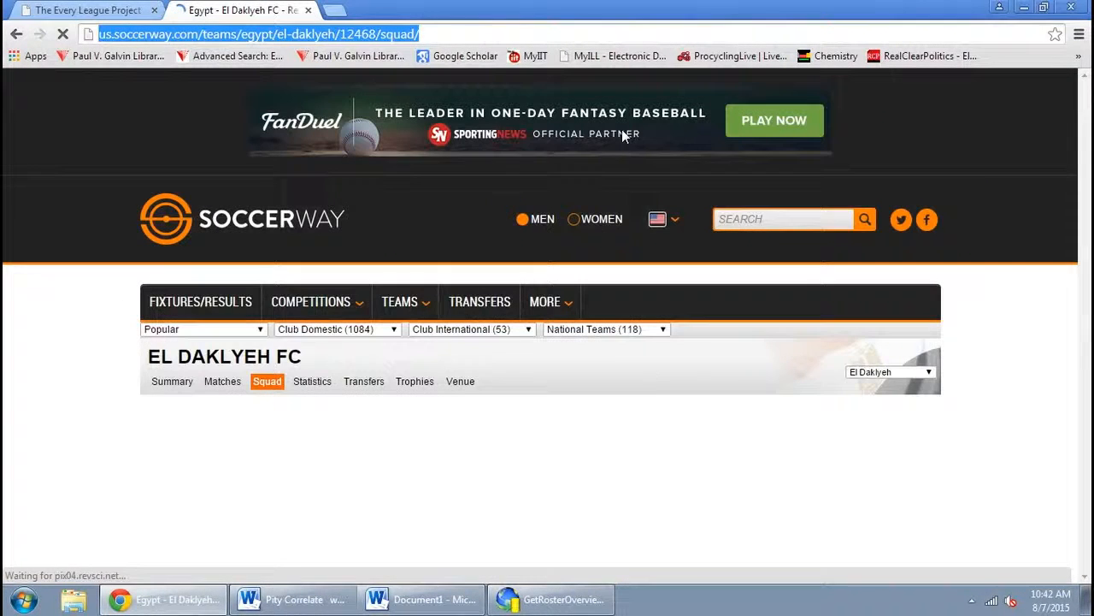
click(554, 600)
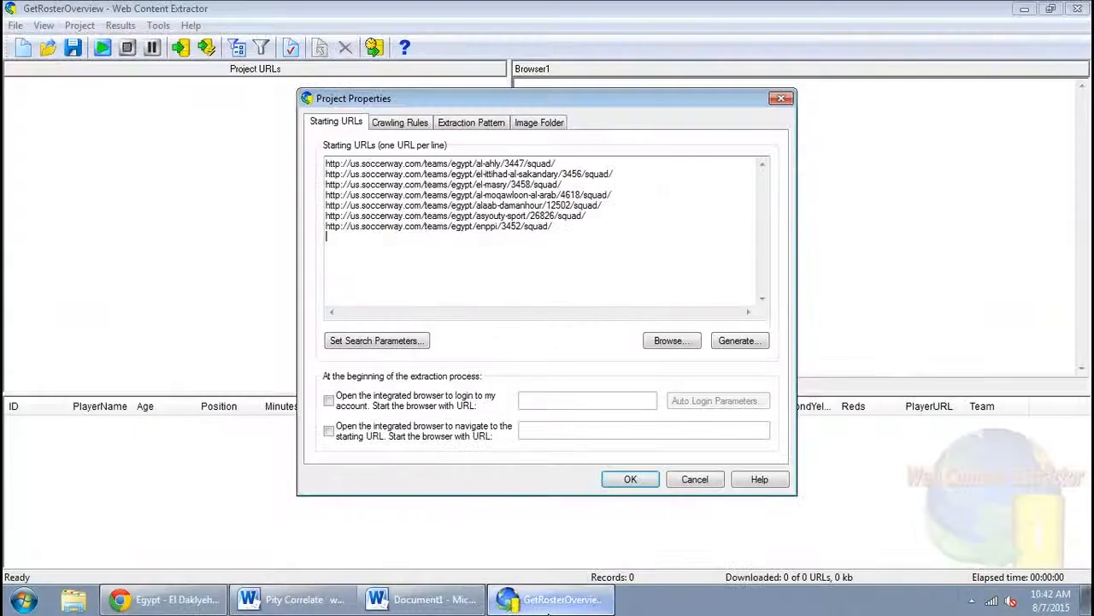
key(ctrl+v)
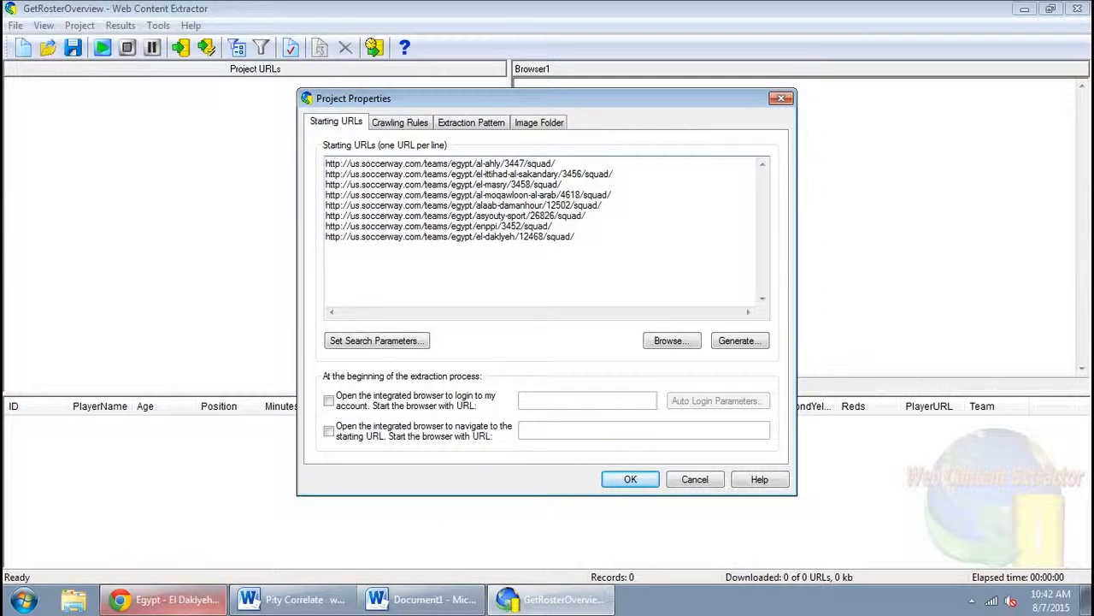
Back in the browser, switch the team selector to El Geish's squad page
click(164, 599)
click(908, 384)
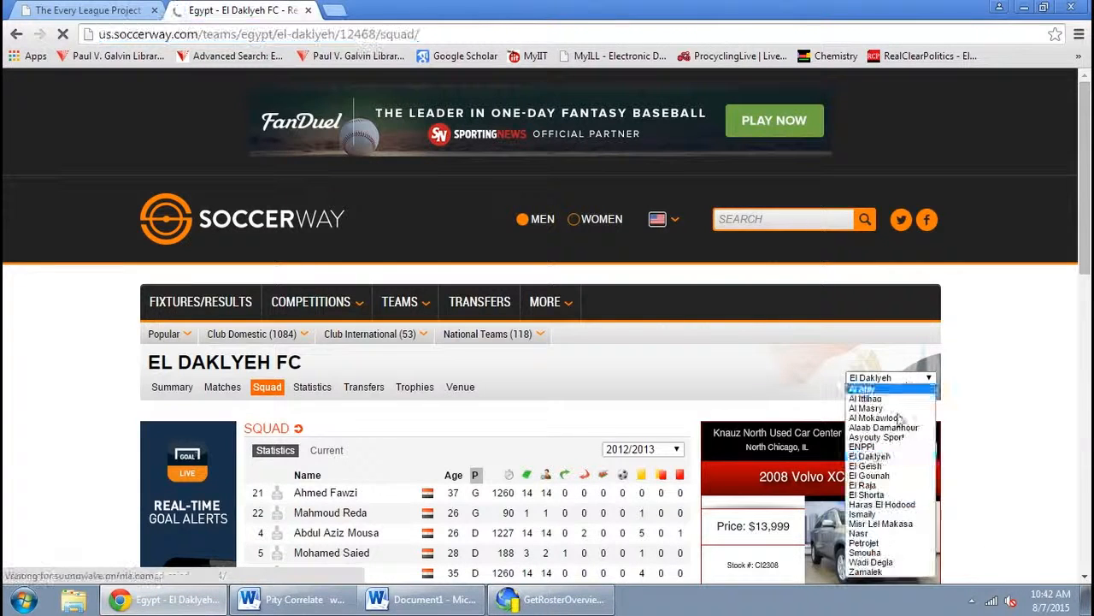
click(893, 464)
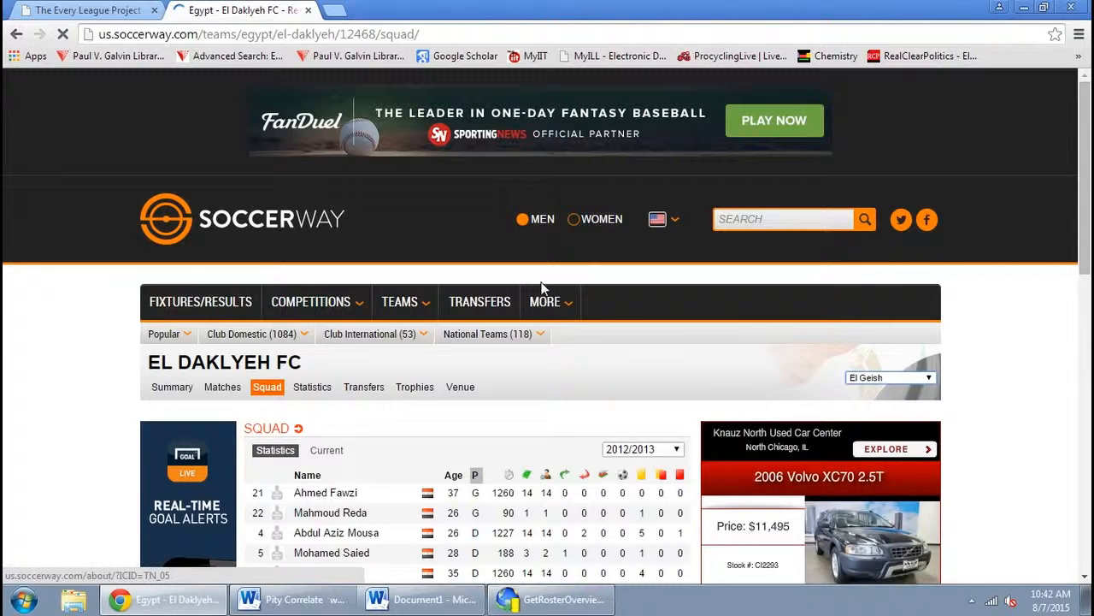
Copy the Tala'ea El Gaish squad page URL and add it as the next starting URL
click(380, 33)
key(ctrl+c)
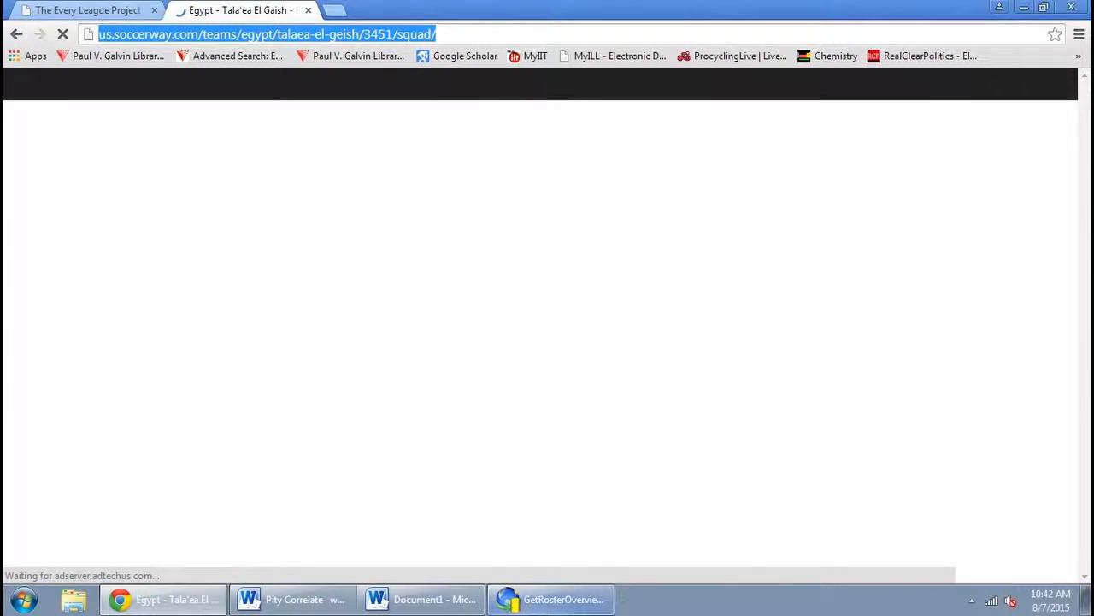
click(551, 600)
click(682, 247)
key(ctrl+v)
key(Return)
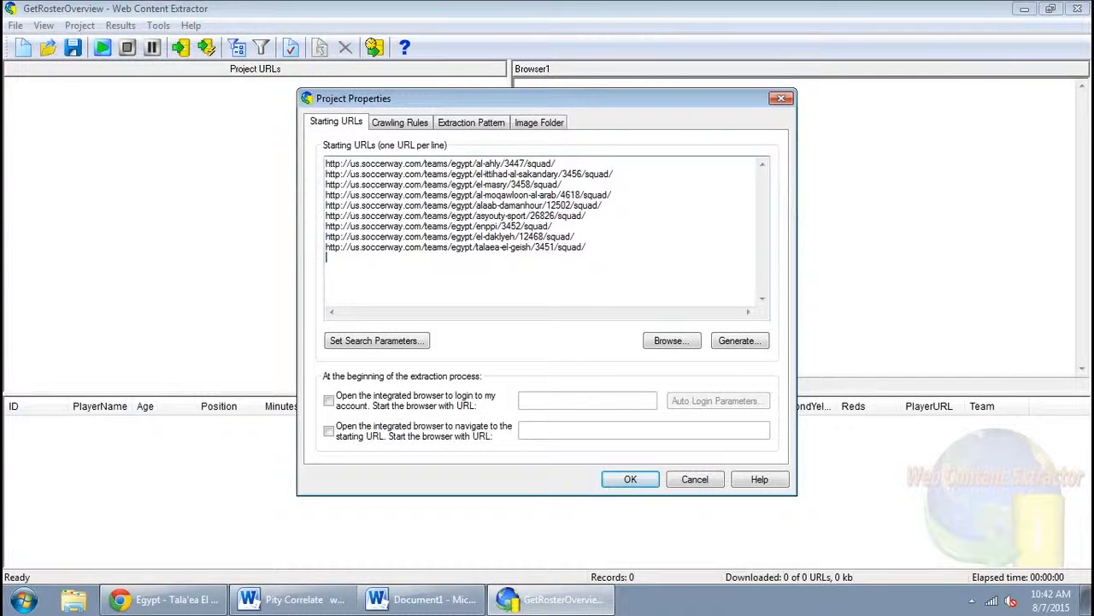
Back in the browser, switch the team selector to El Gounah's squad page
click(163, 599)
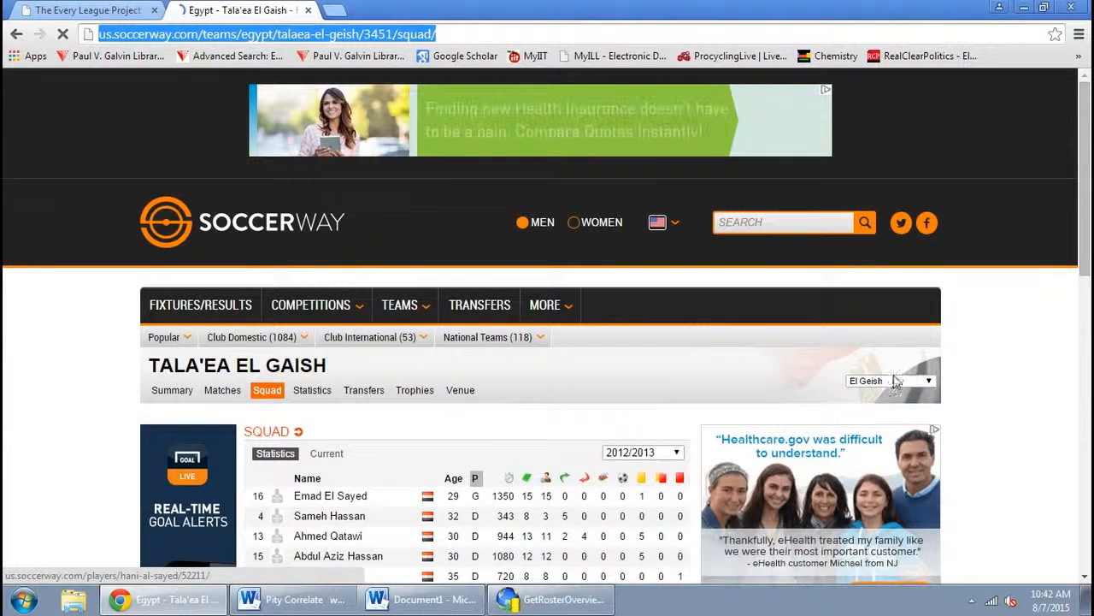
click(921, 374)
click(876, 479)
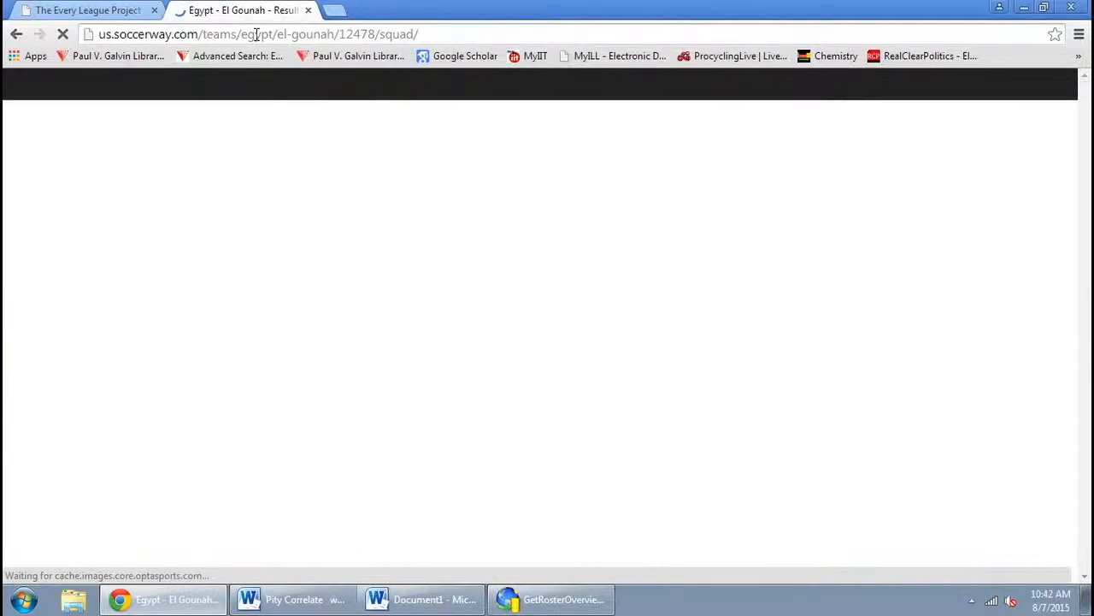
Copy the El Gounah squad page URL and add it as the next starting URL
click(258, 34)
key(ctrl+c)
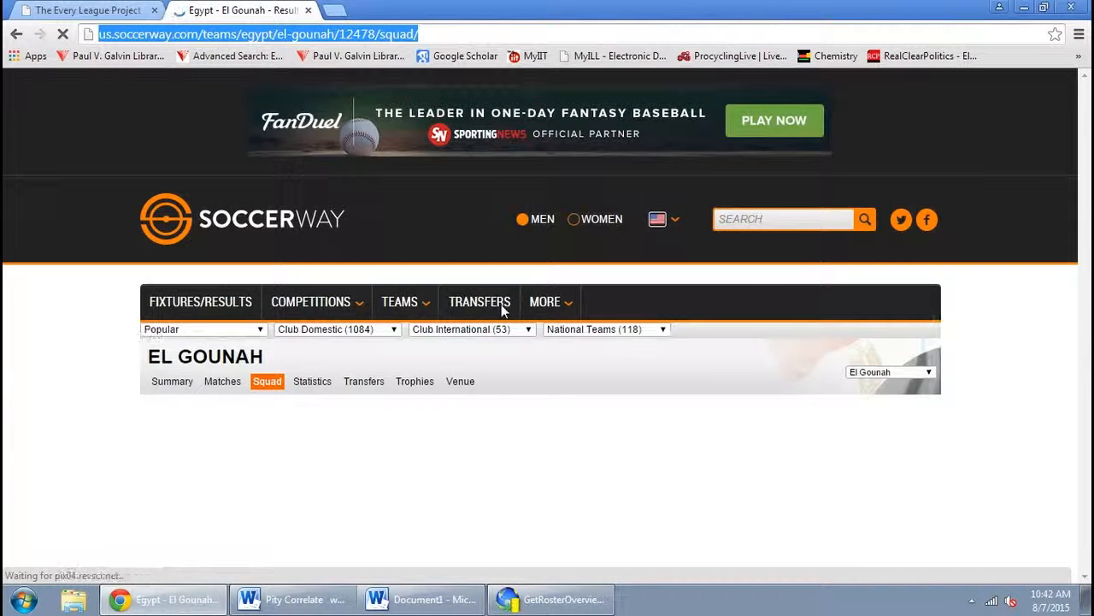
click(554, 601)
key(ctrl+v)
key(Return)
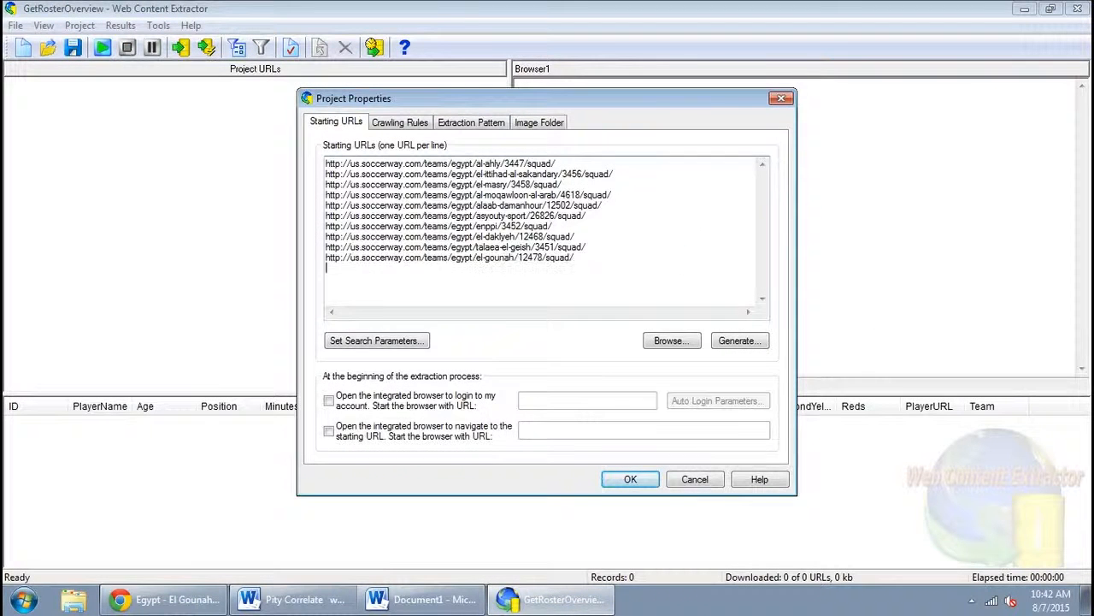
Back in the browser, switch the team selector to El Raja's squad page
click(166, 599)
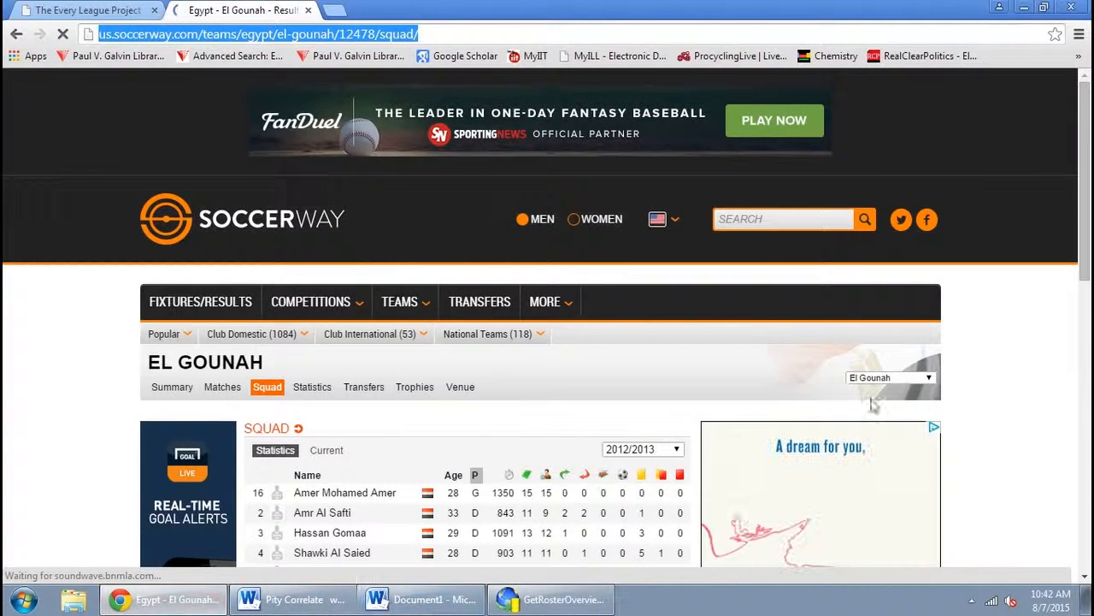
click(902, 382)
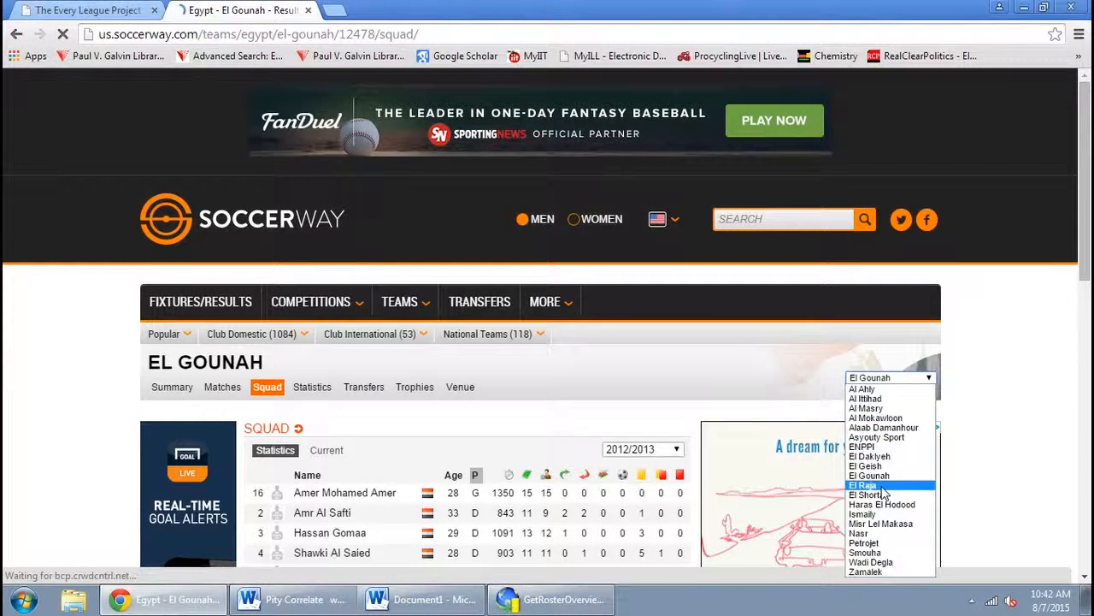
click(876, 488)
Copy the El Raja squad page URL and add it as the next starting URL
click(342, 34)
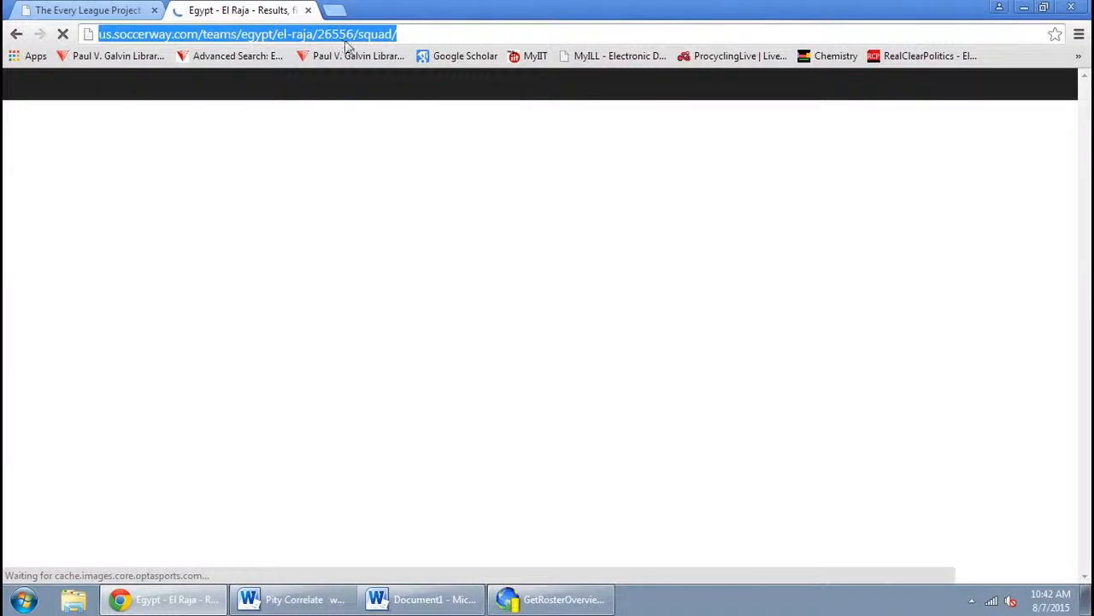
key(ctrl+c)
click(551, 599)
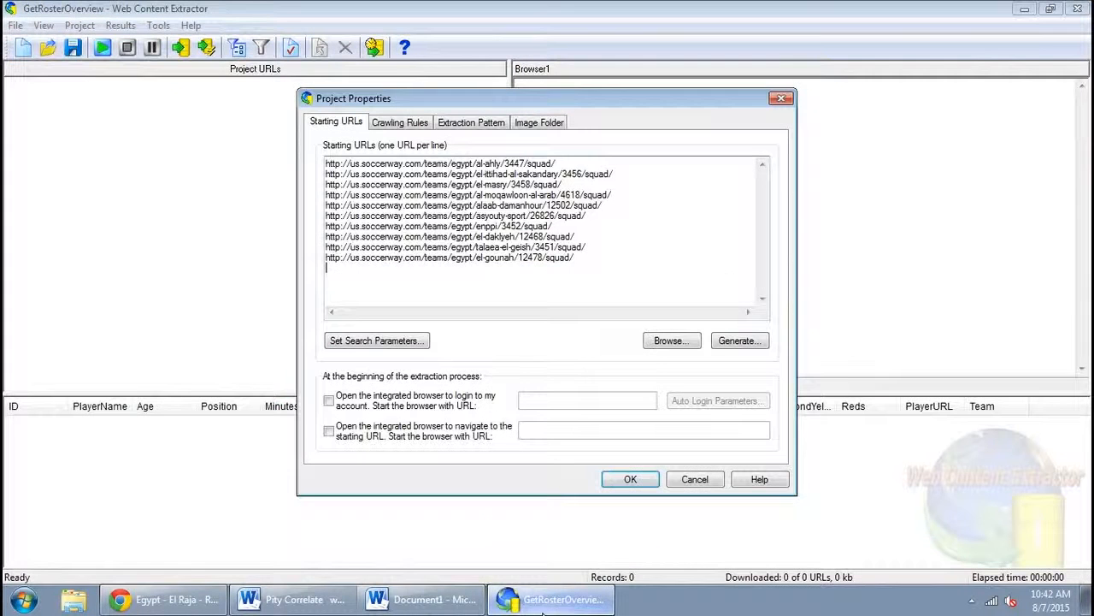
key(ctrl+v)
key(Return)
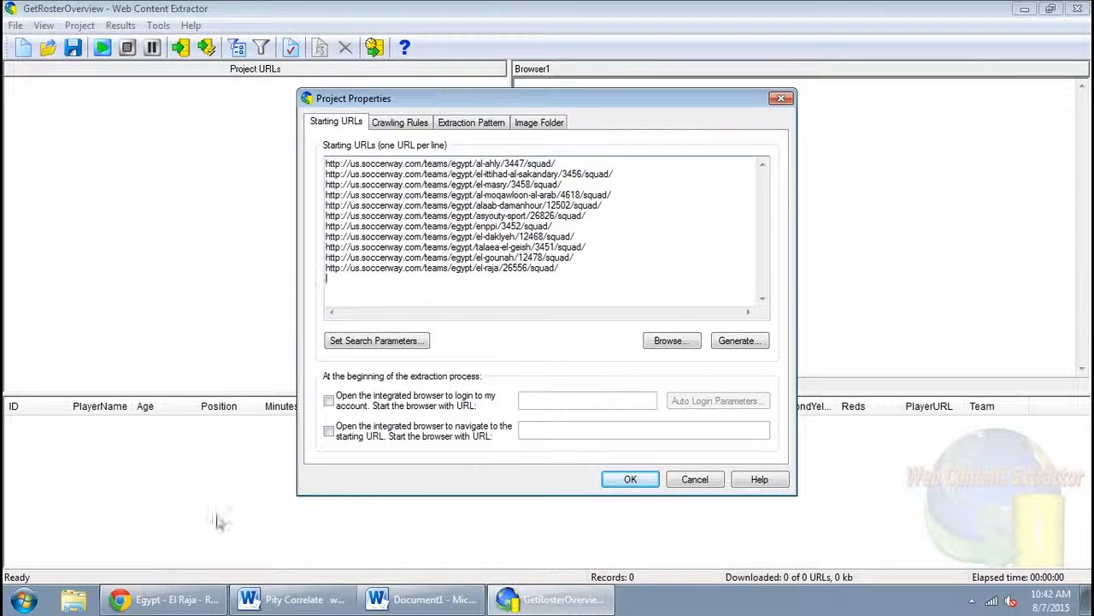
Back in the browser, switch the team selector to El Shorta's squad page
click(175, 599)
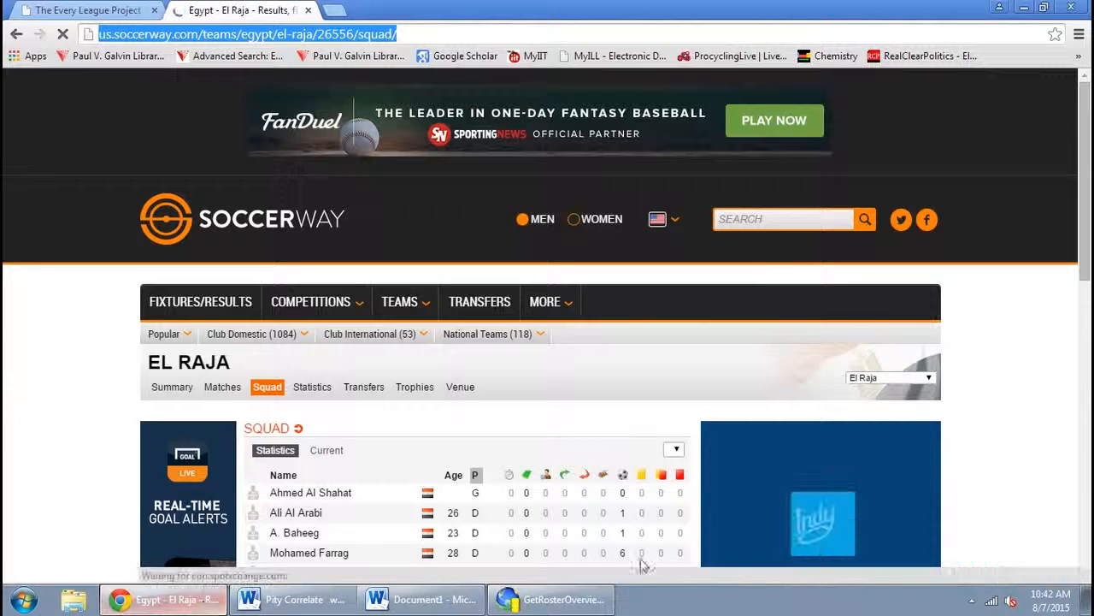
click(894, 380)
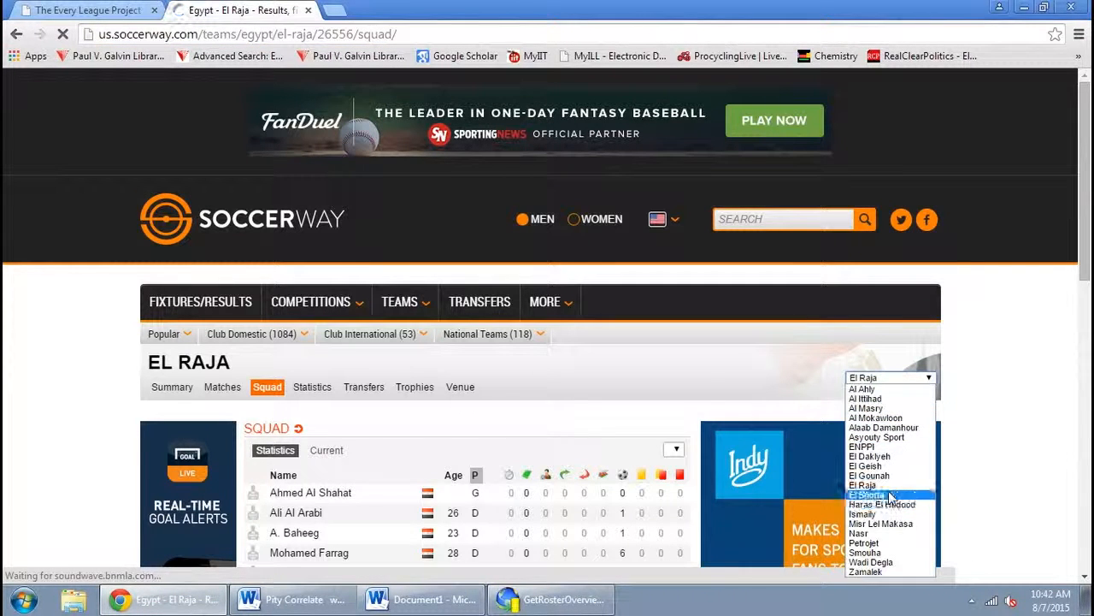
click(889, 495)
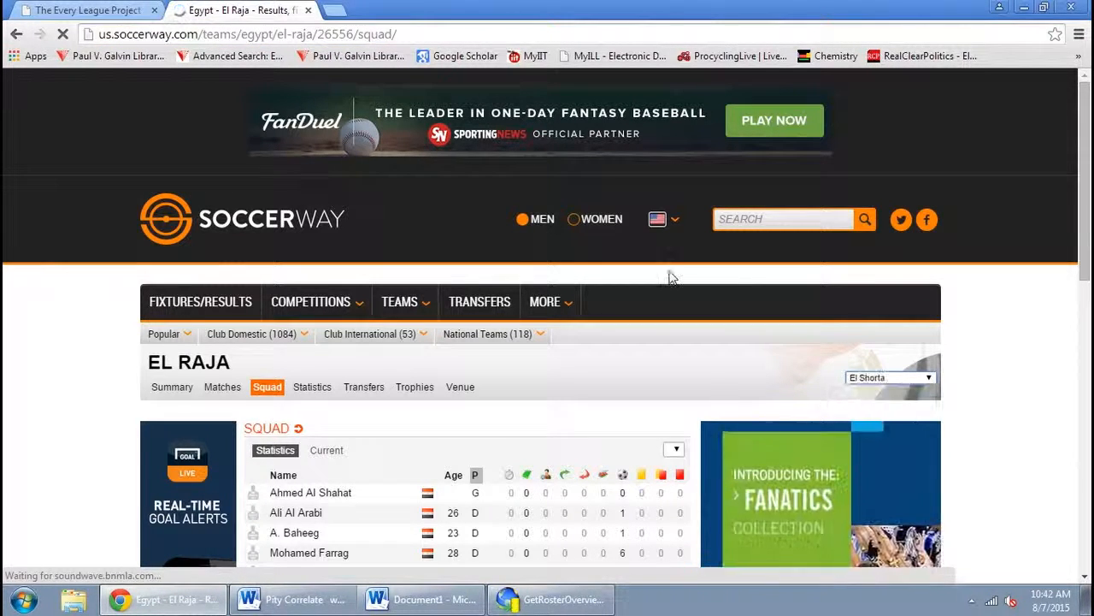
Copy the Ittihad El Shorta squad page URL and add it as the next starting URL
click(447, 34)
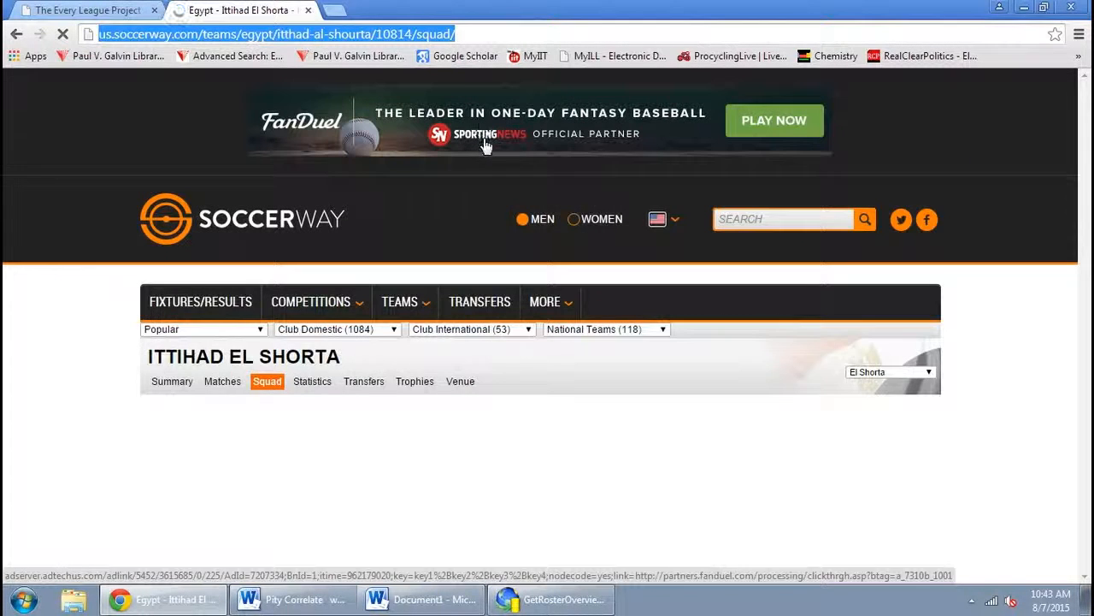
click(551, 599)
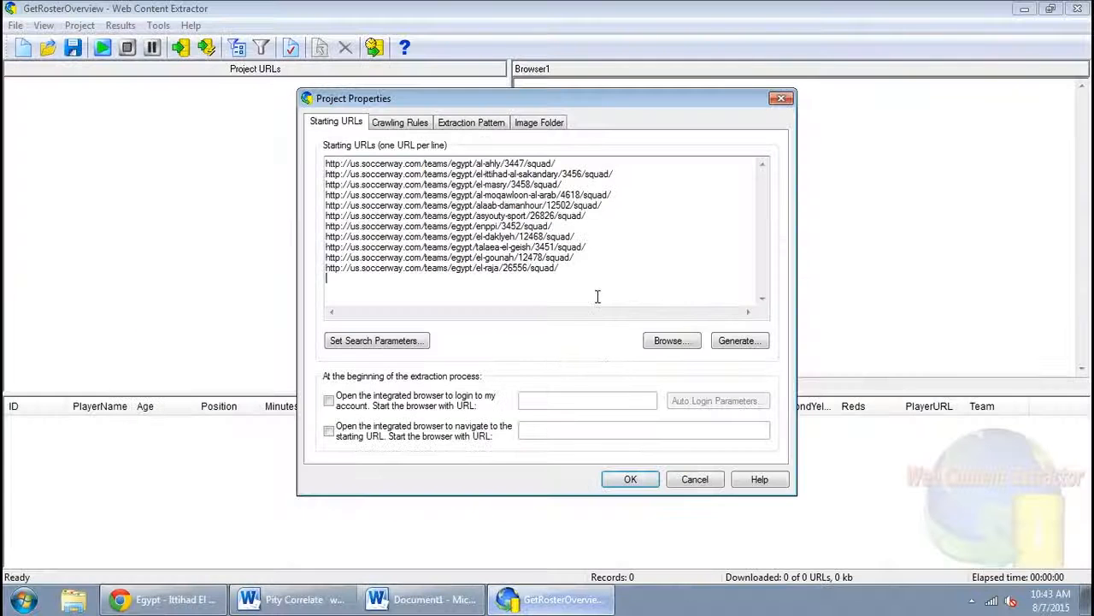
key(ctrl+v)
key(Return)
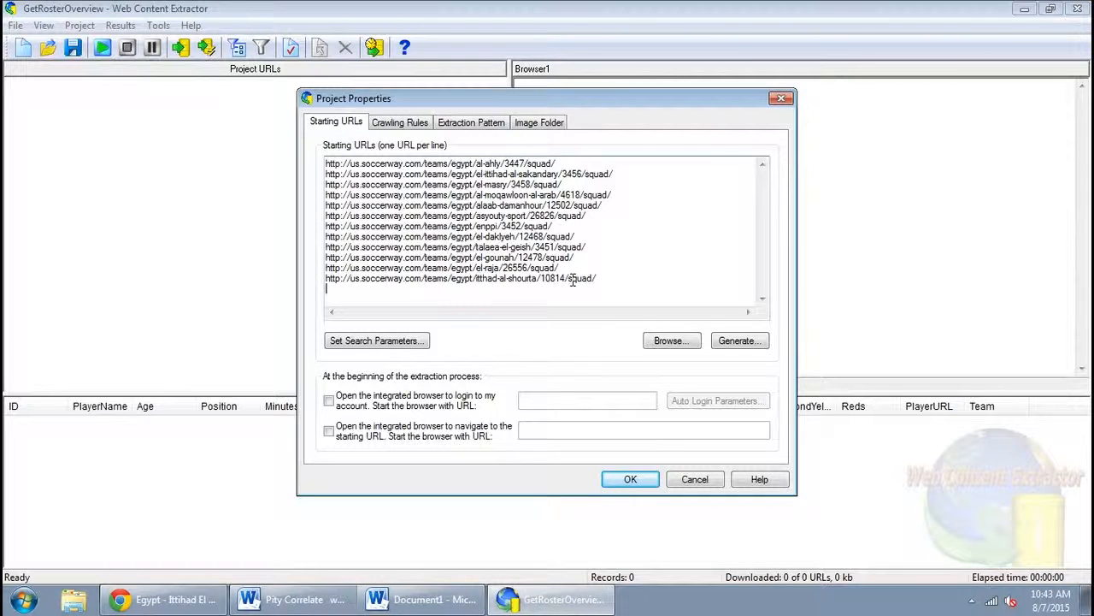
Back in the browser, switch the team selector to Haras El Hodood's squad page
click(163, 598)
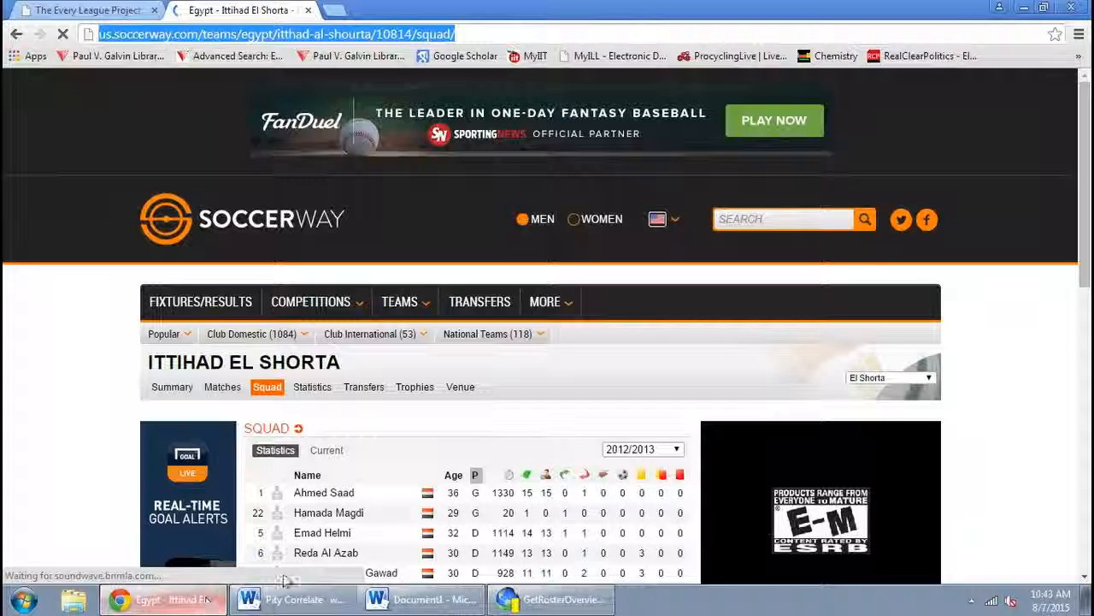
click(928, 379)
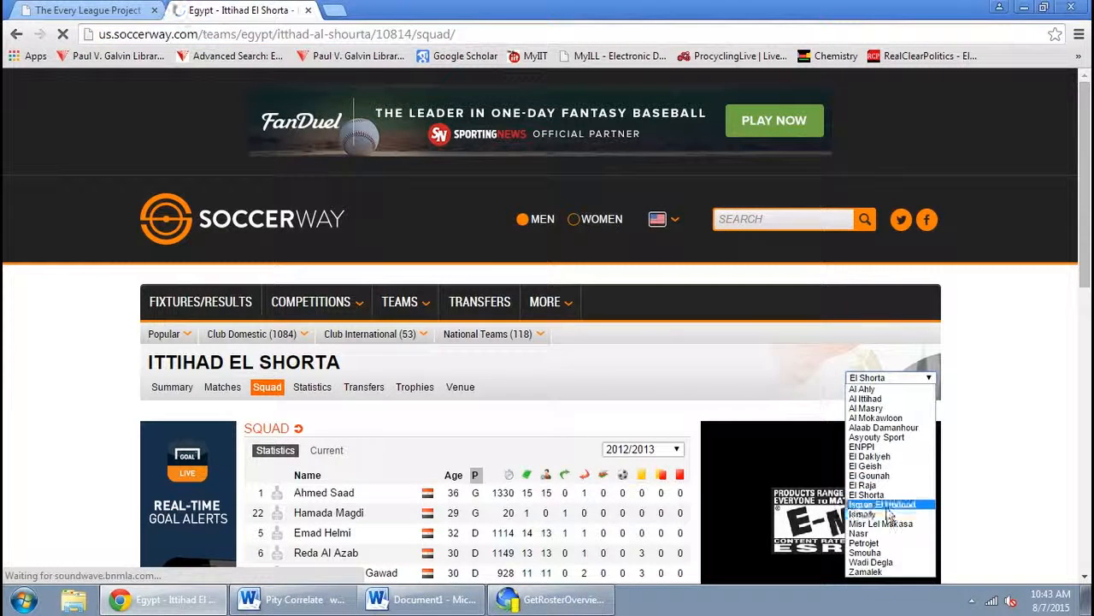
click(866, 512)
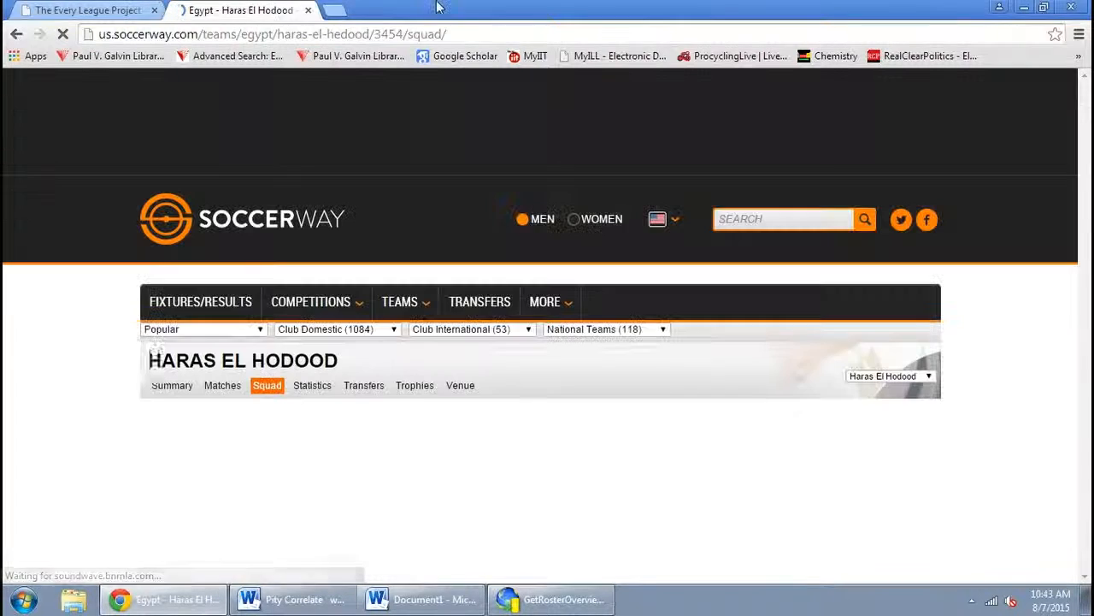
Copy the Haras El Hodood squad page URL and add it as the next starting URL
click(421, 34)
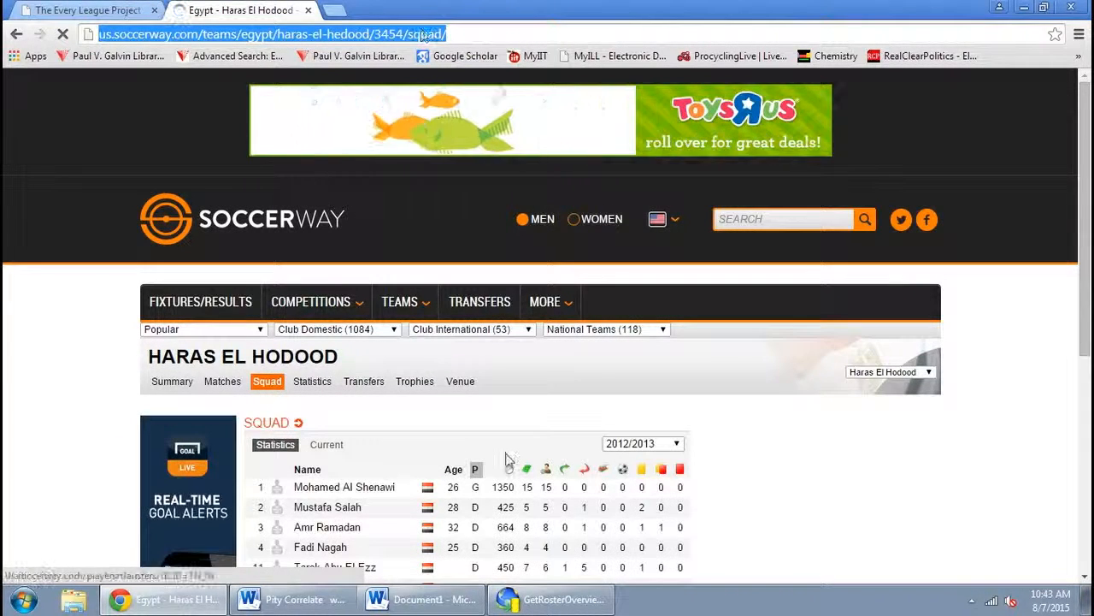
click(552, 599)
key(ctrl+v)
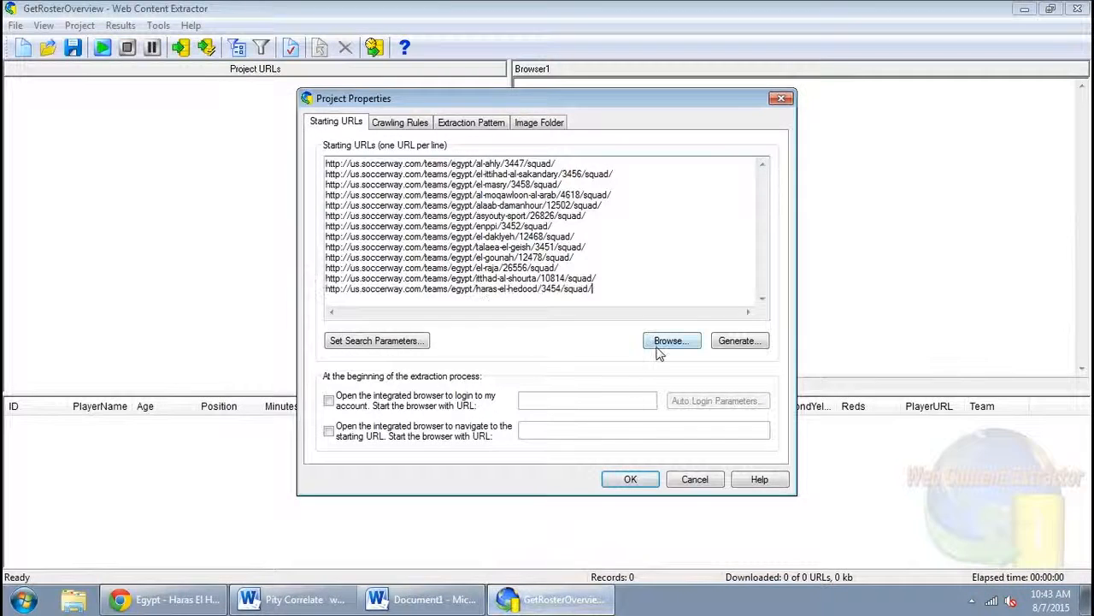
Back in the browser, switch the team selector to Ismaily's squad page
click(167, 598)
click(882, 378)
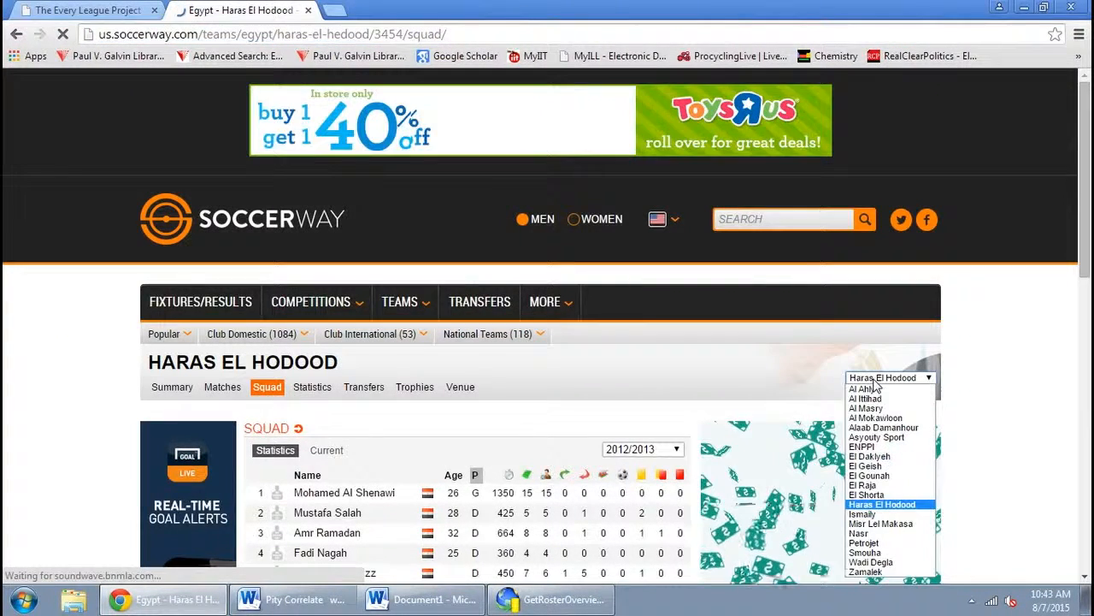
click(873, 516)
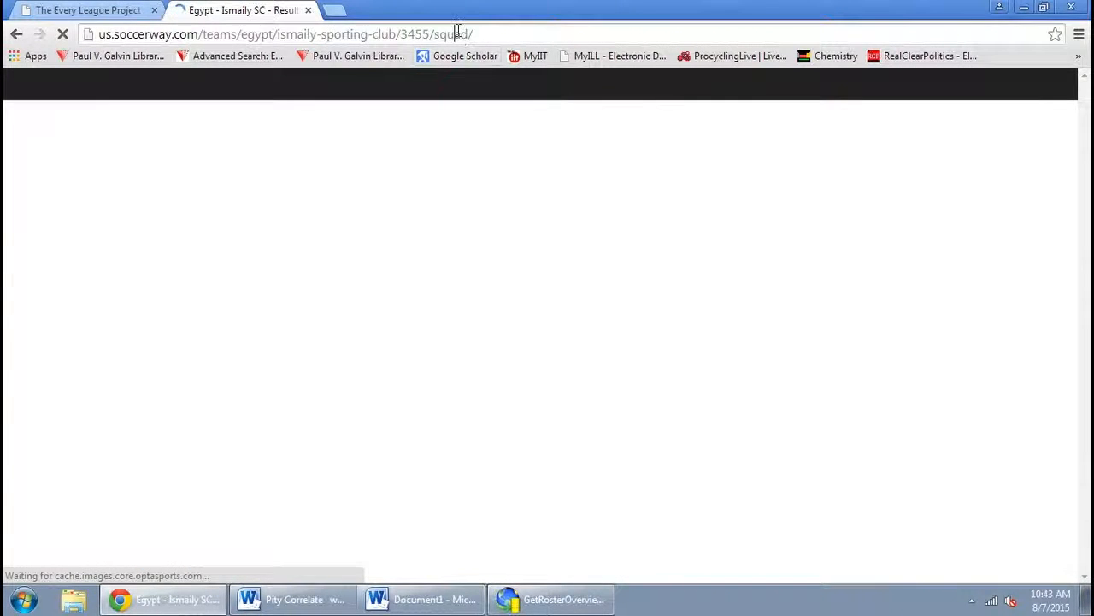
Copy the Ismaily SC squad page URL and add it as the next starting URL
click(459, 33)
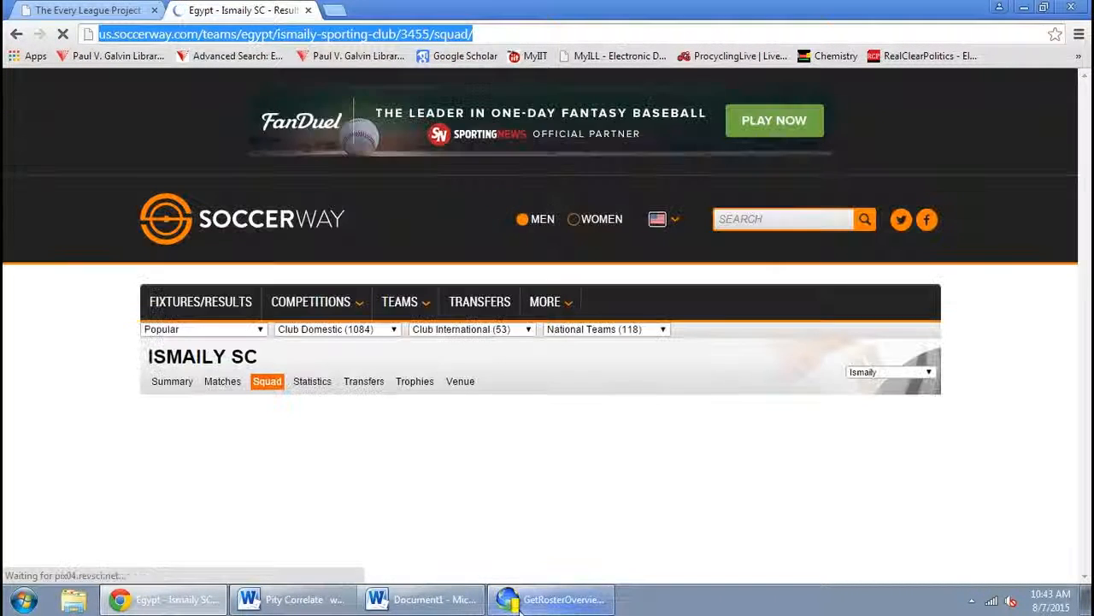
click(517, 605)
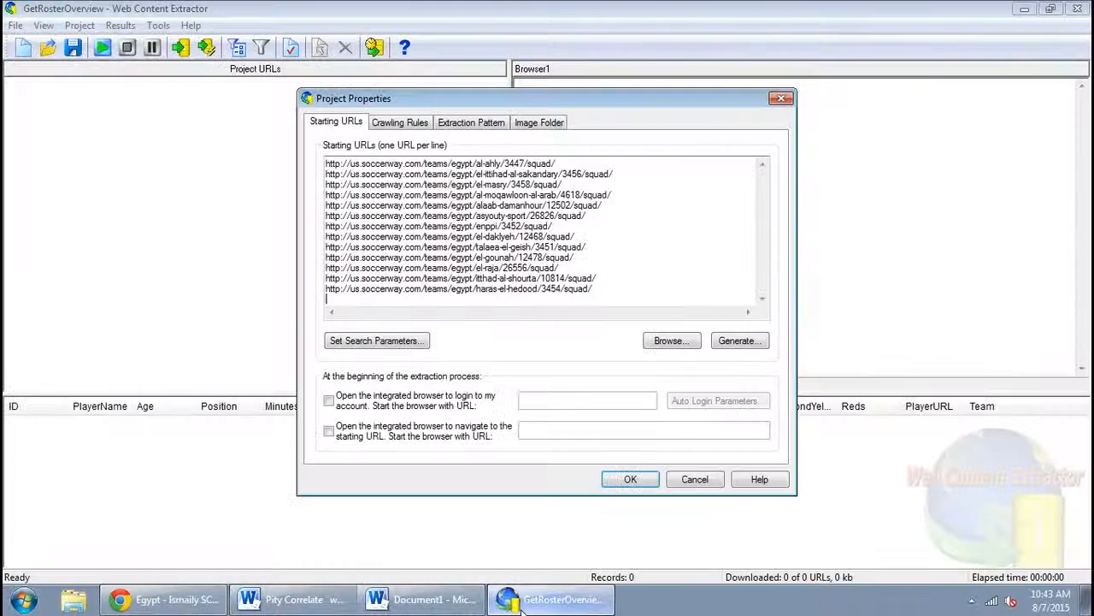
key(ctrl+v)
key(Return)
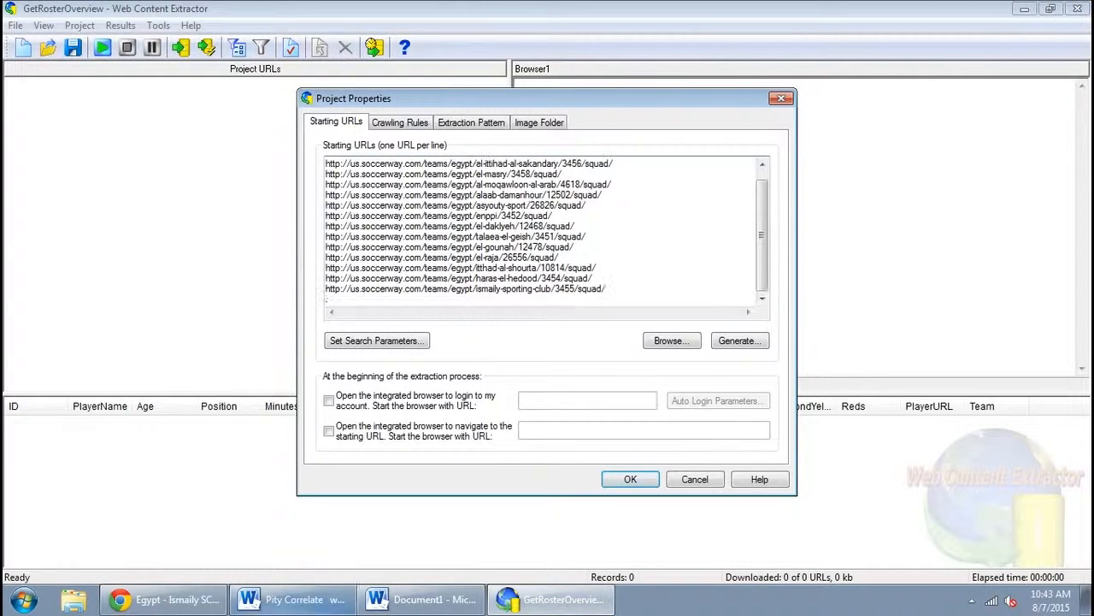
Back in the browser, switch the team selector to Misr Lel Makasa's squad page
click(162, 599)
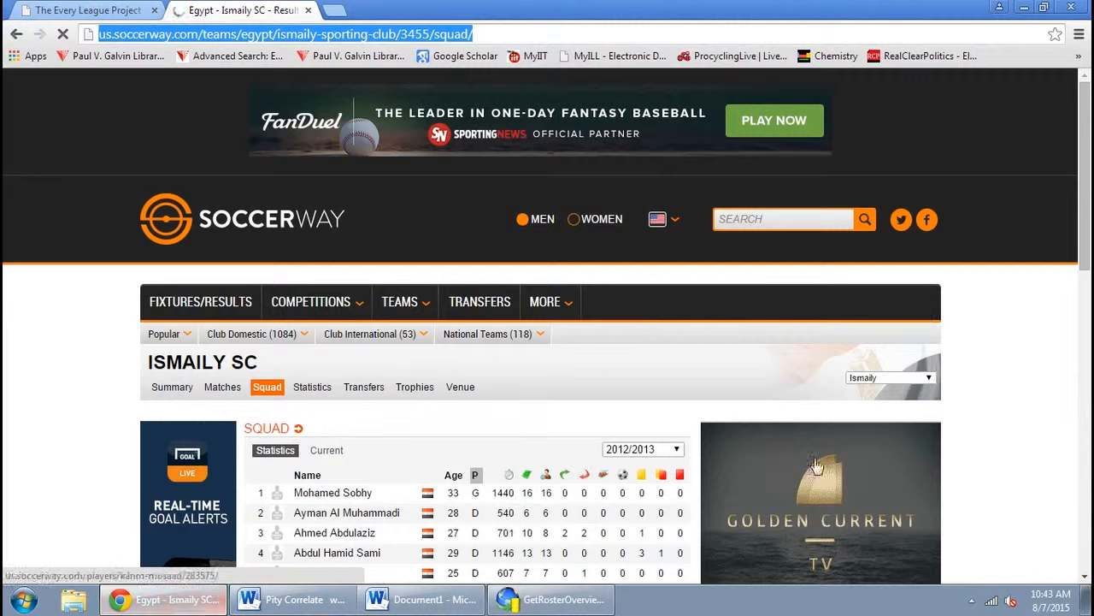
click(897, 380)
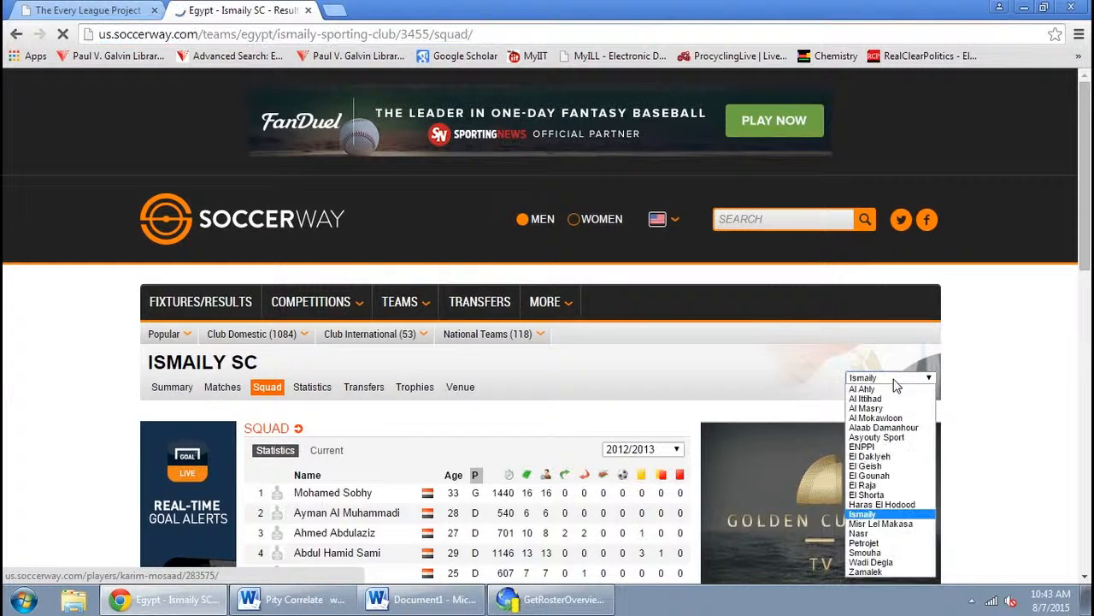
click(906, 525)
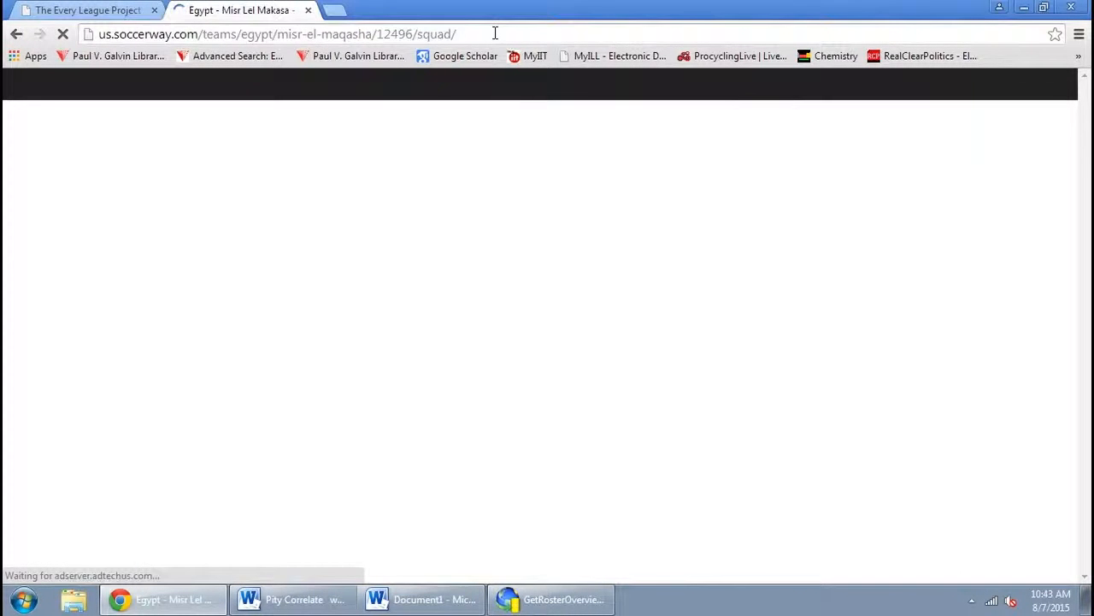
Copy the Misr Lel Makasa squad page URL and add it as the next starting URL
click(495, 33)
key(ctrl+c)
key(alt+Tab)
key(ctrl+v)
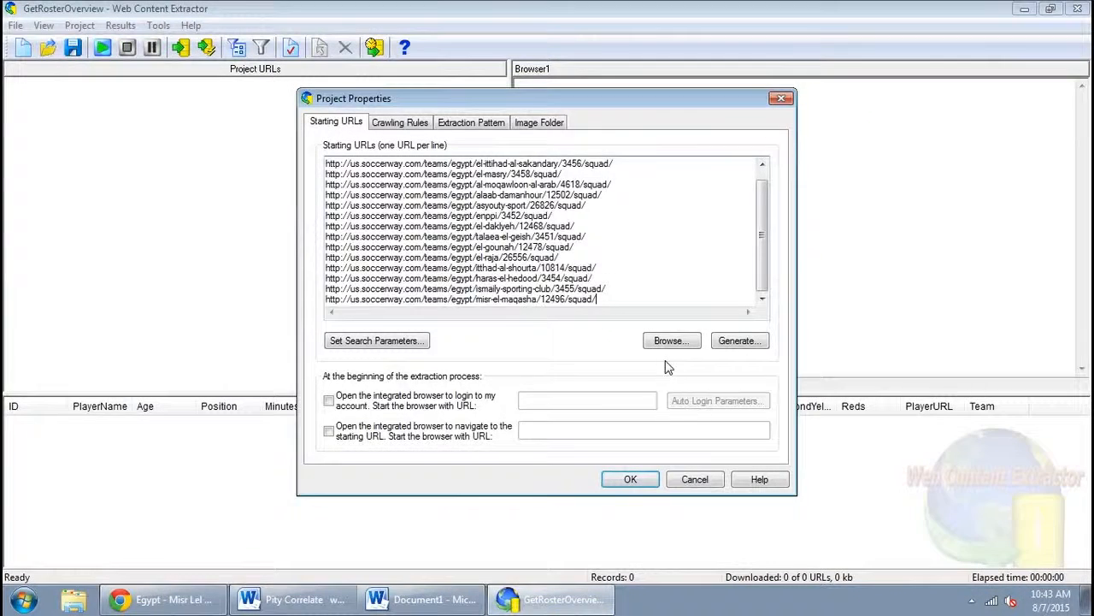
Back in the browser, switch the team selector to Nasr's squad page
key(alt+Tab)
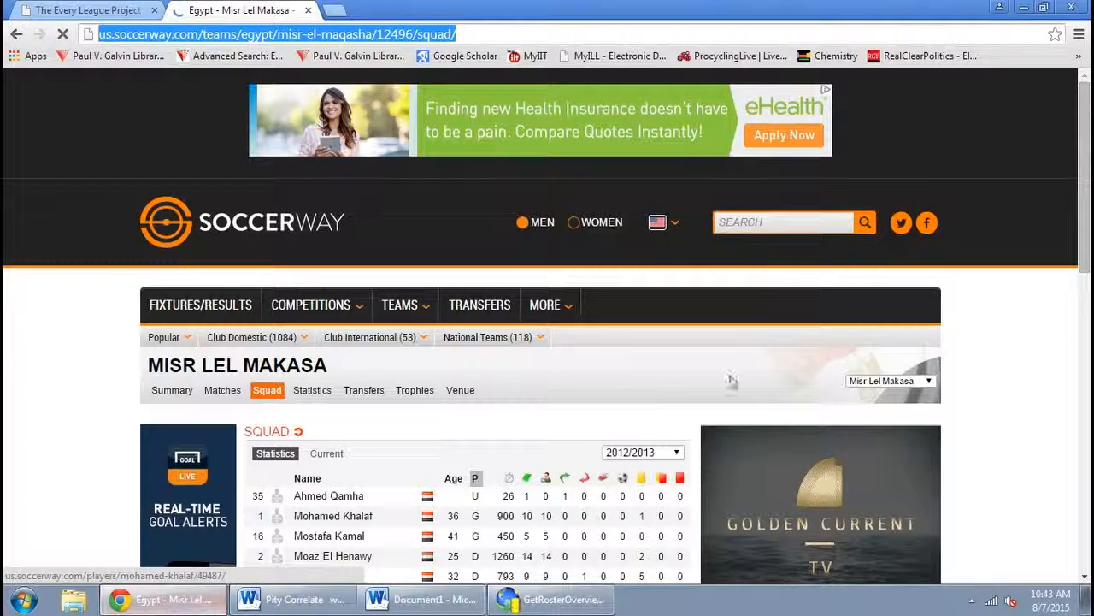
click(877, 387)
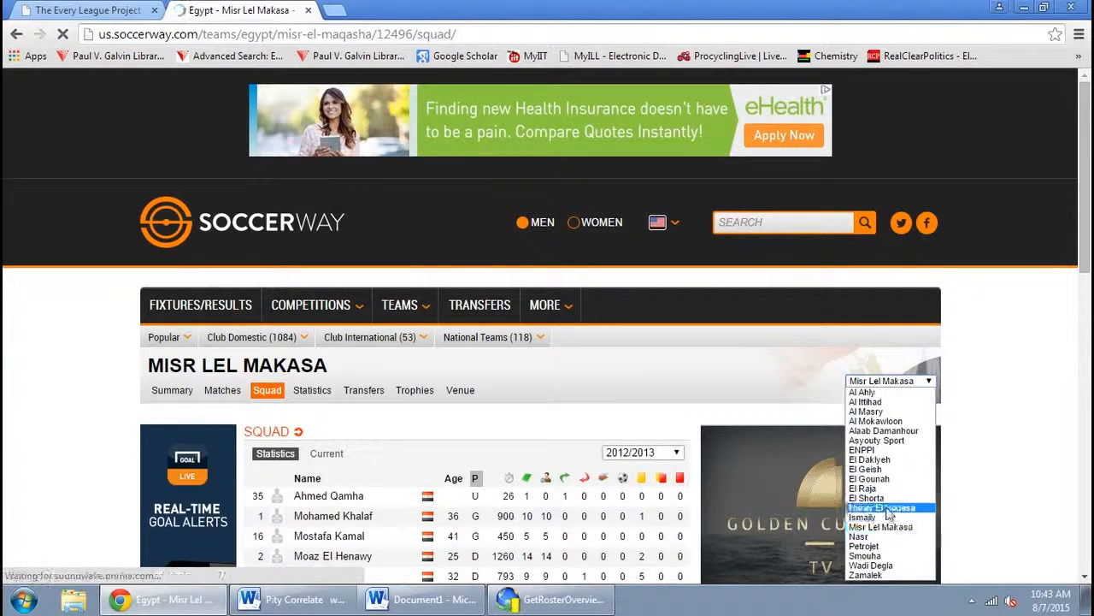
click(871, 545)
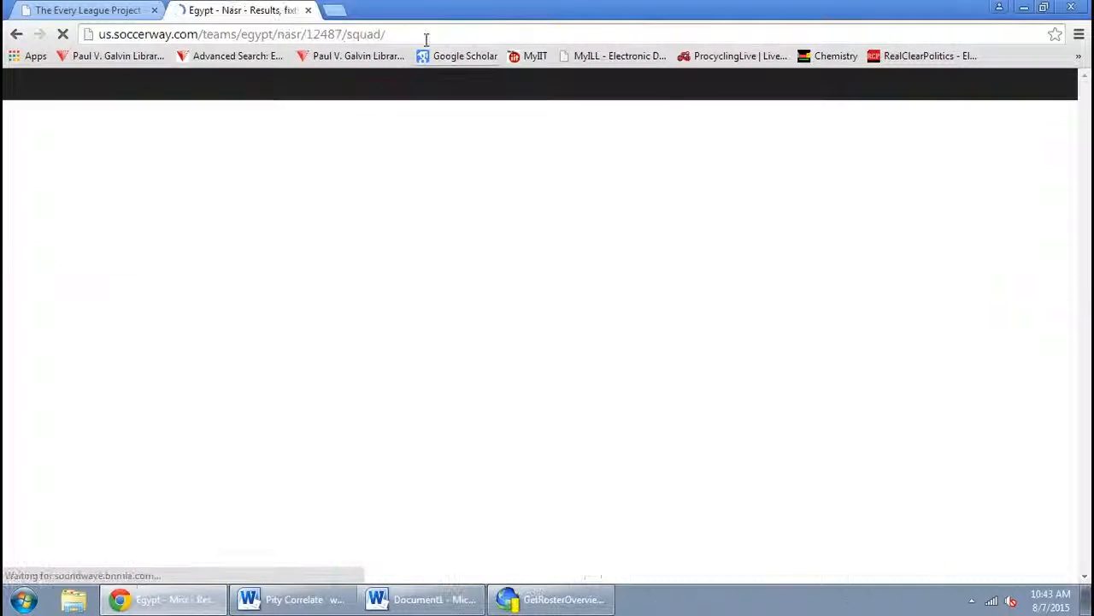
Copy the Nasr squad page URL and add it as the next starting URL
click(422, 33)
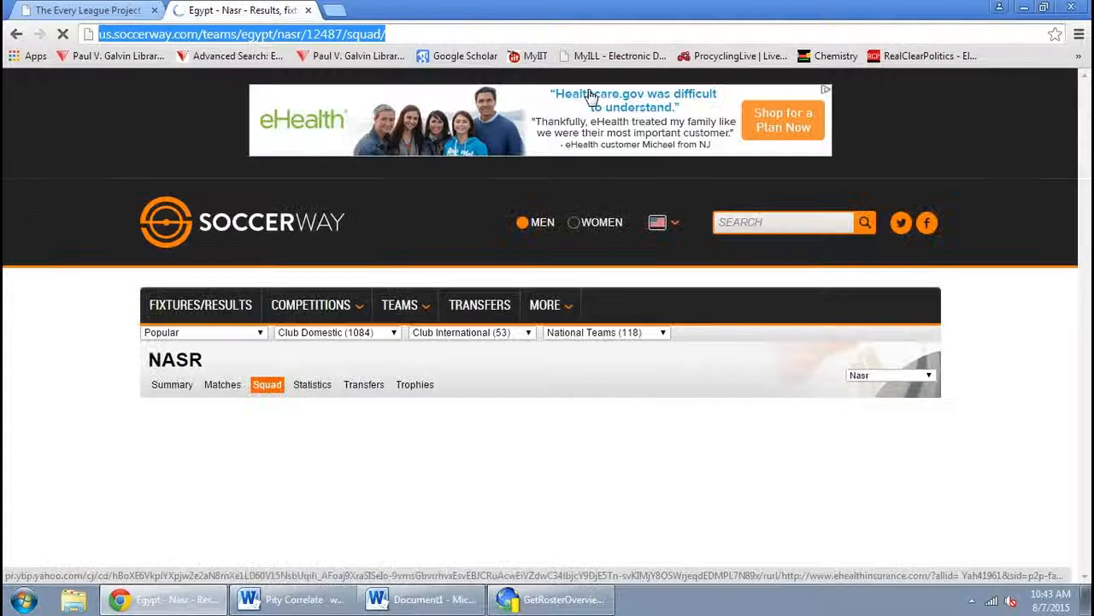
click(556, 599)
key(ctrl+v)
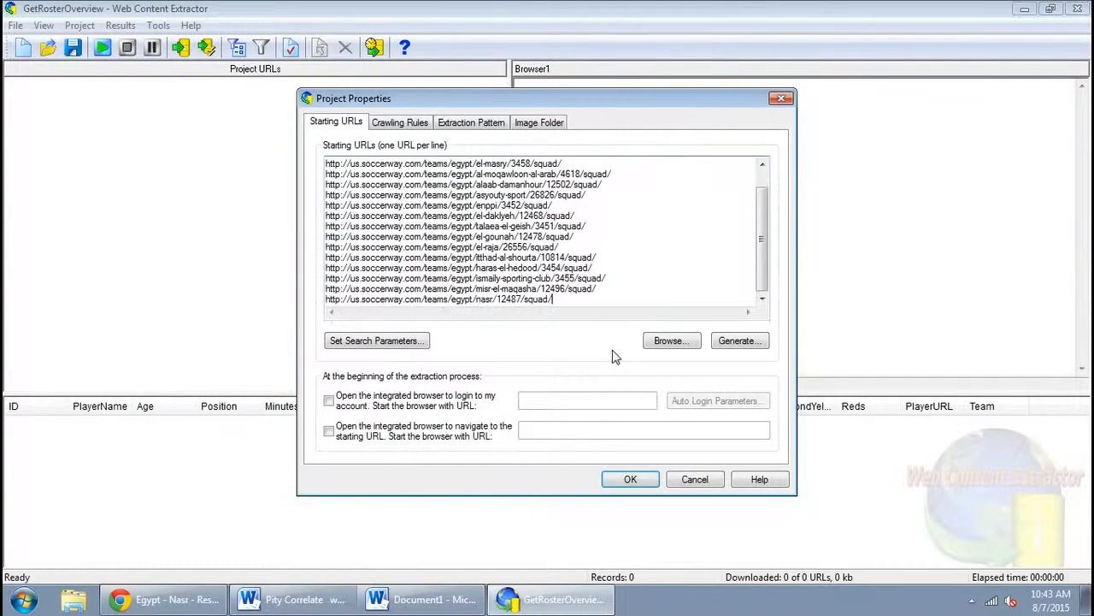
key(Return)
Back in the browser, switch the team selector to Petrojet's squad page
click(195, 605)
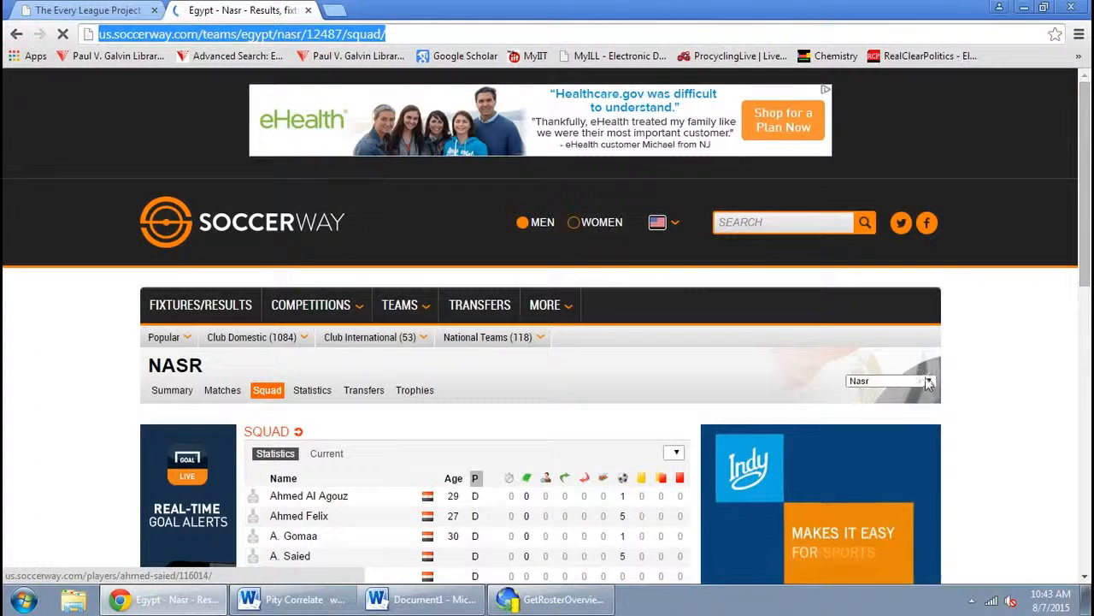
click(889, 380)
click(879, 547)
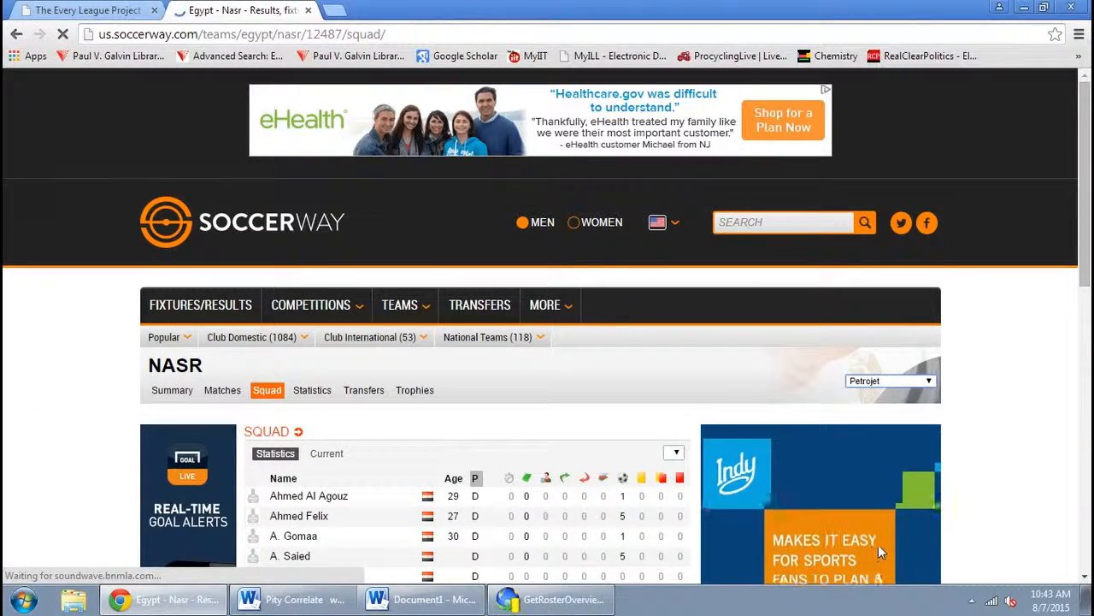
Copy the Petrojet squad page URL and add it as the next starting URL
click(385, 34)
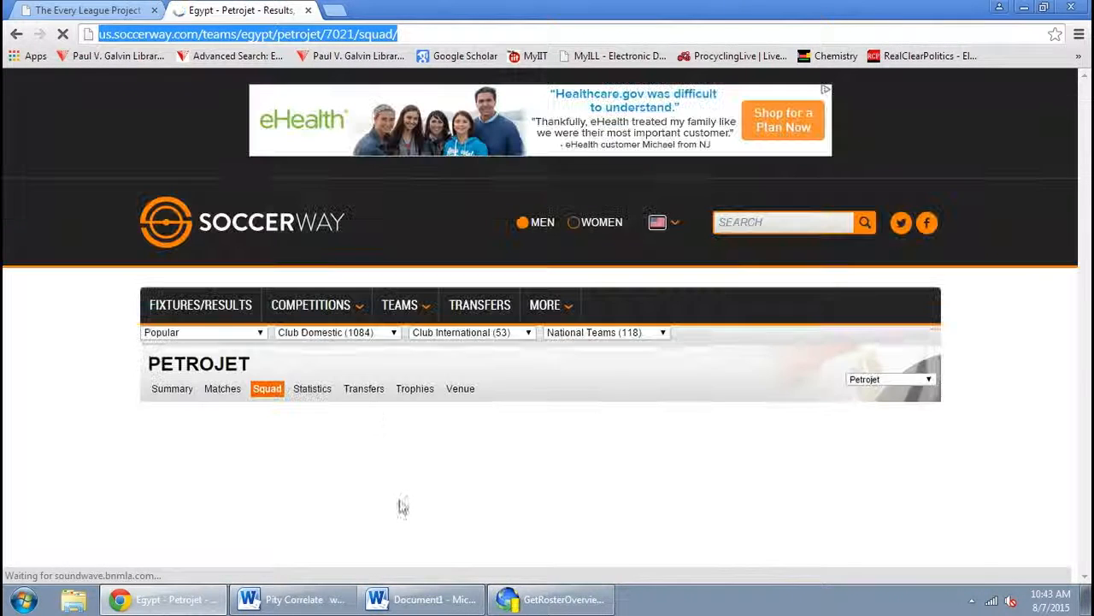
key(alt+Tab)
key(ctrl+v)
key(Return)
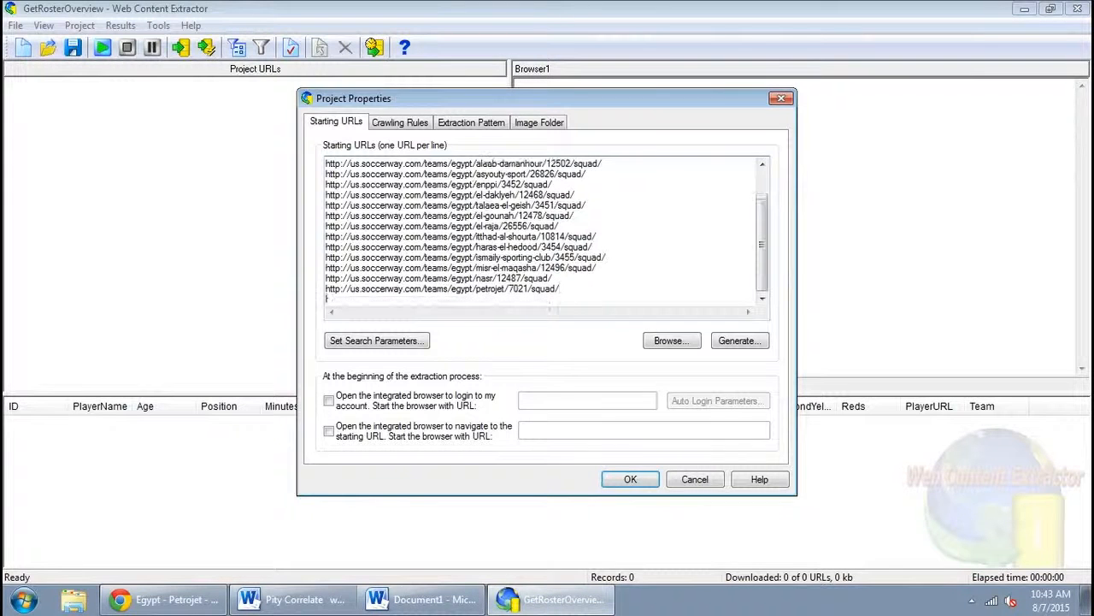
Back in the browser, switch the team selector to Smouha's squad page
key(alt+Tab)
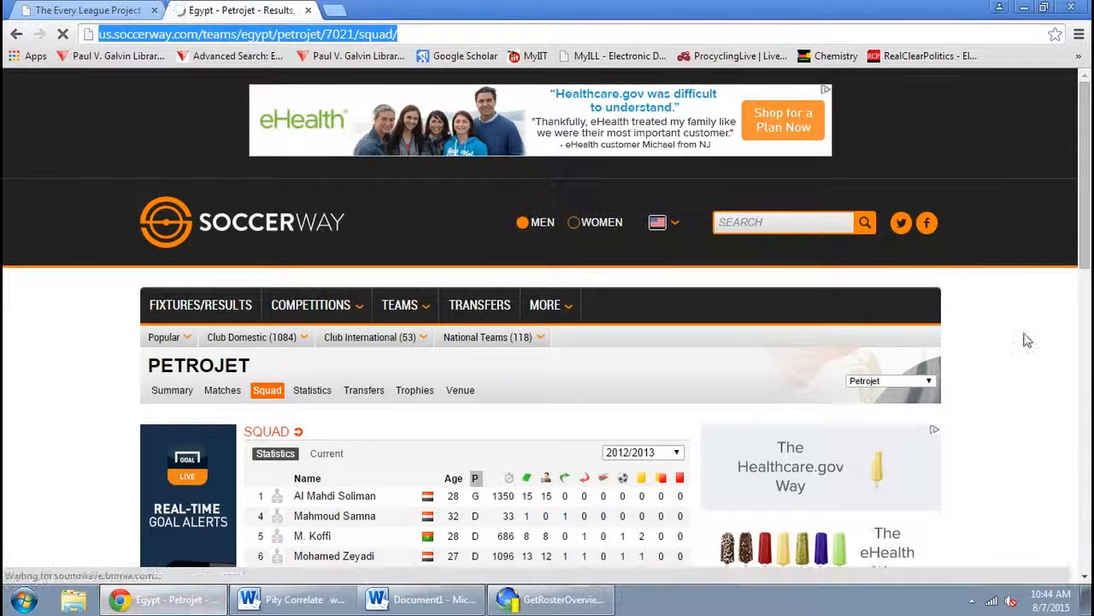
click(929, 381)
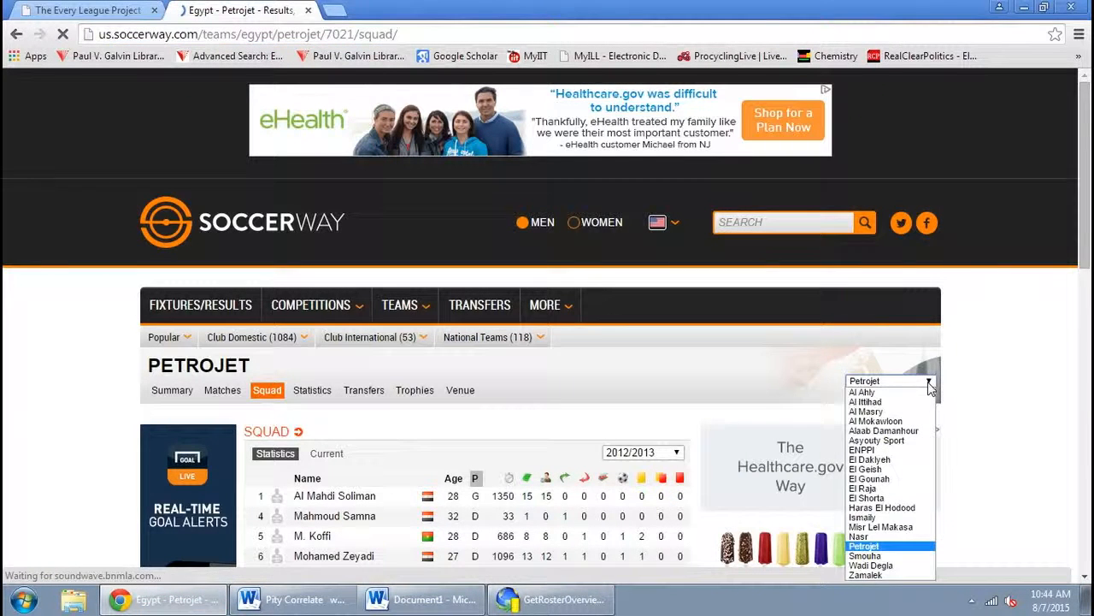
click(877, 558)
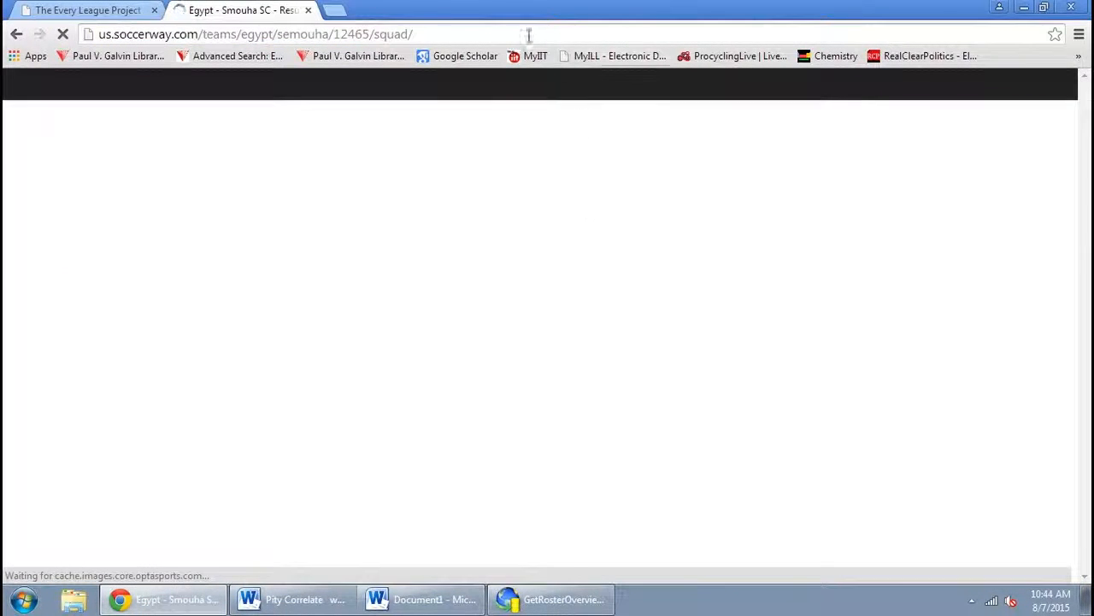
Copy the Smouha squad page URL and add it as the next starting URL
click(513, 34)
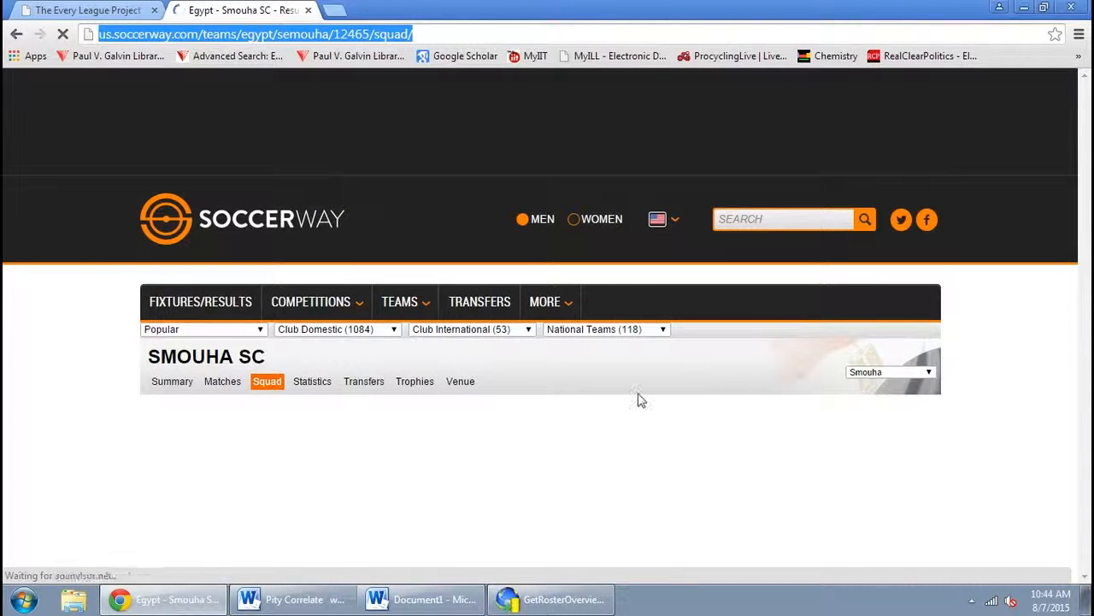
key(ctrl+c)
click(551, 599)
key(ctrl+v)
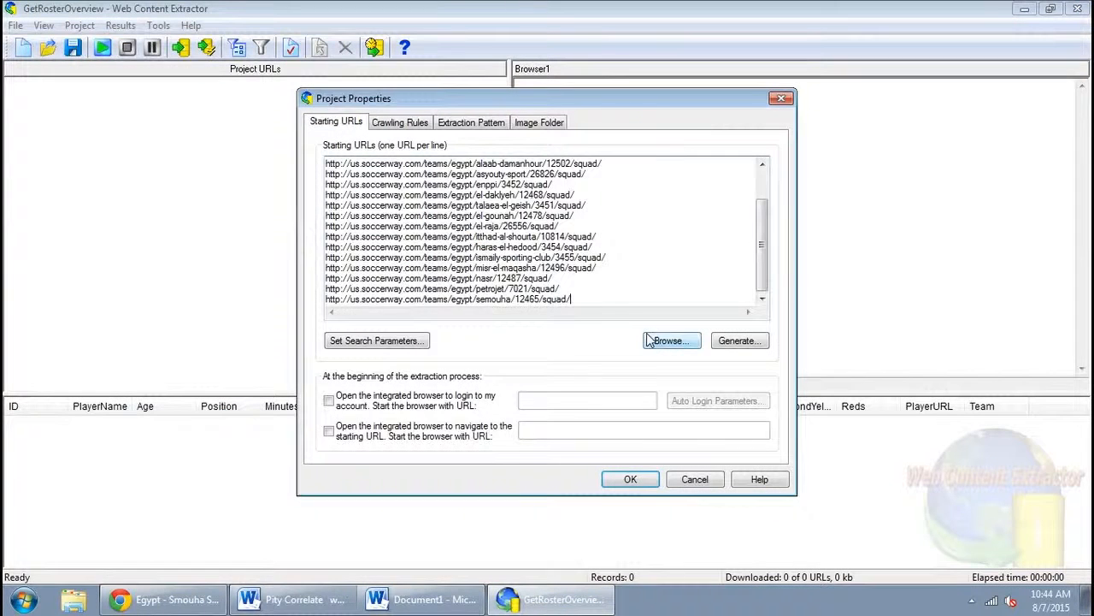
key(Return)
Back in the browser, switch the team selector to Wadi Degla's squad page
click(130, 606)
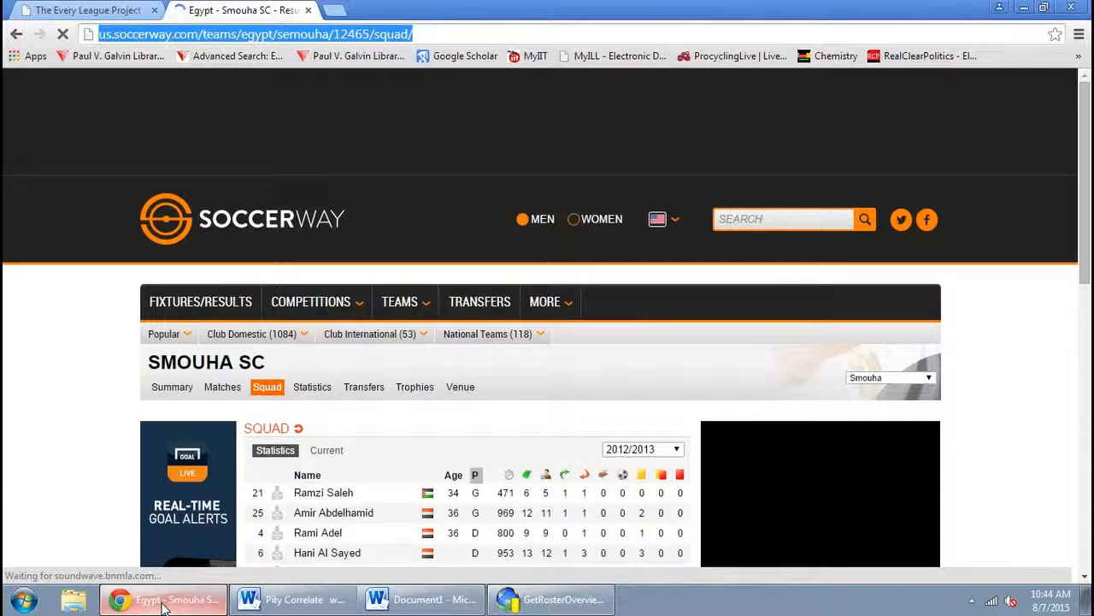
click(889, 377)
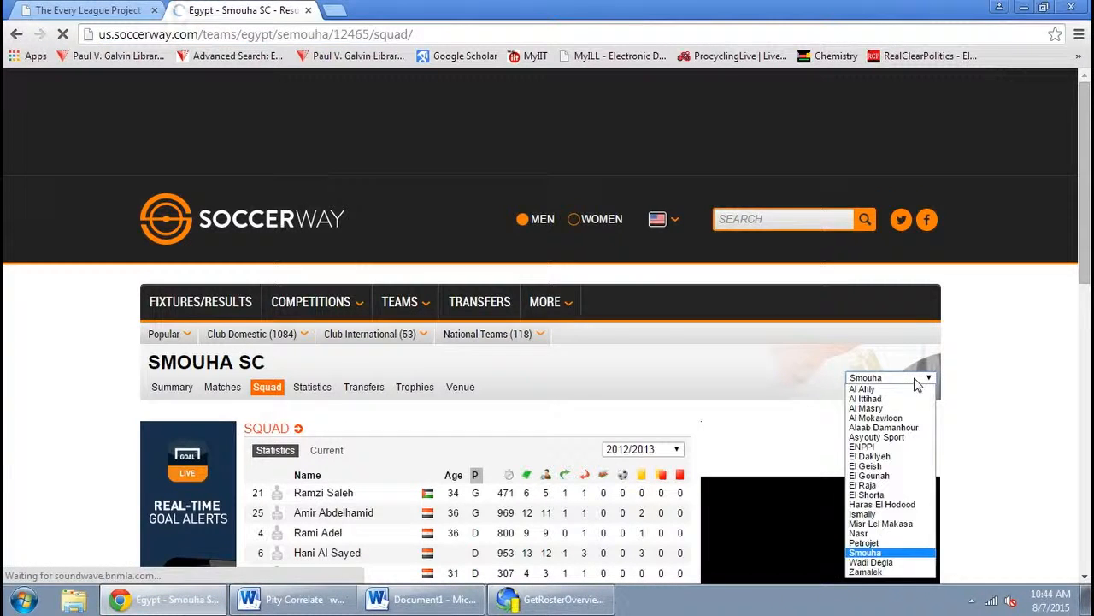
click(894, 564)
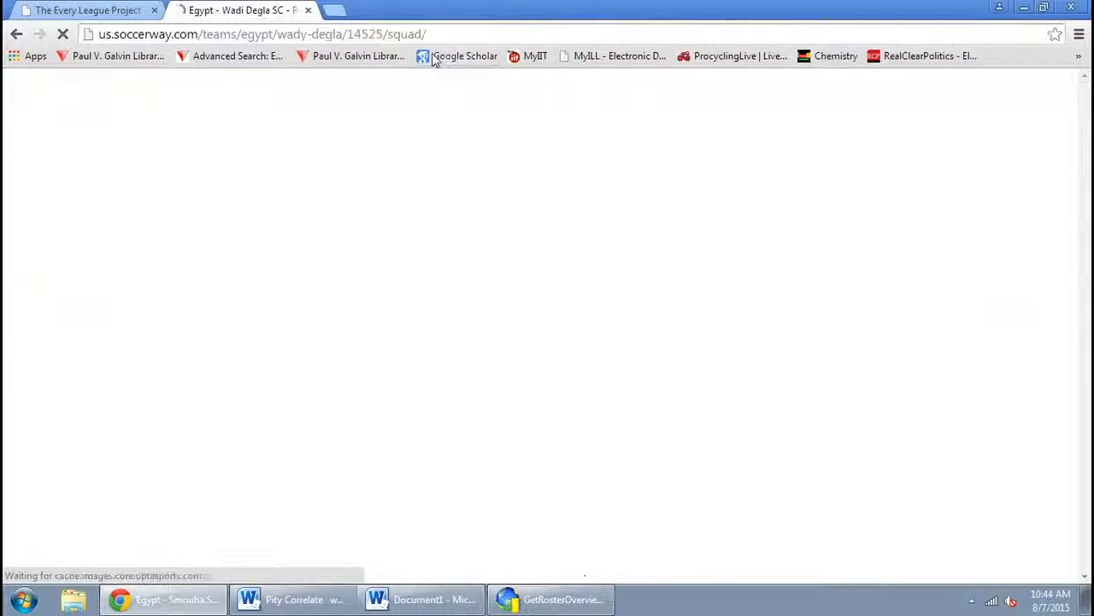
Copy the Wadi Degla squad page URL and add it as the next starting URL
click(424, 34)
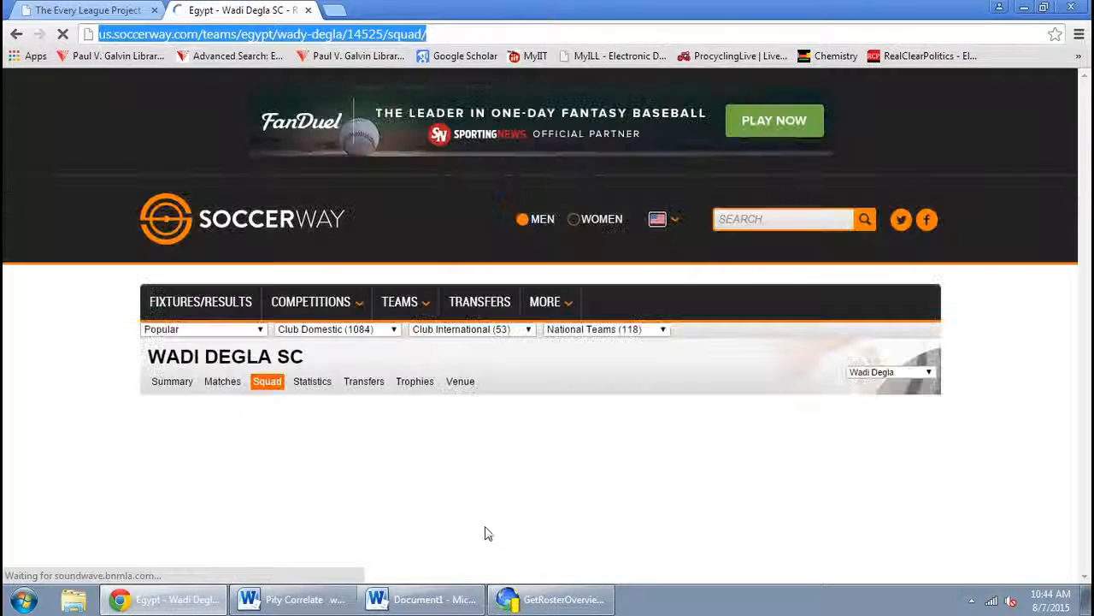
click(558, 603)
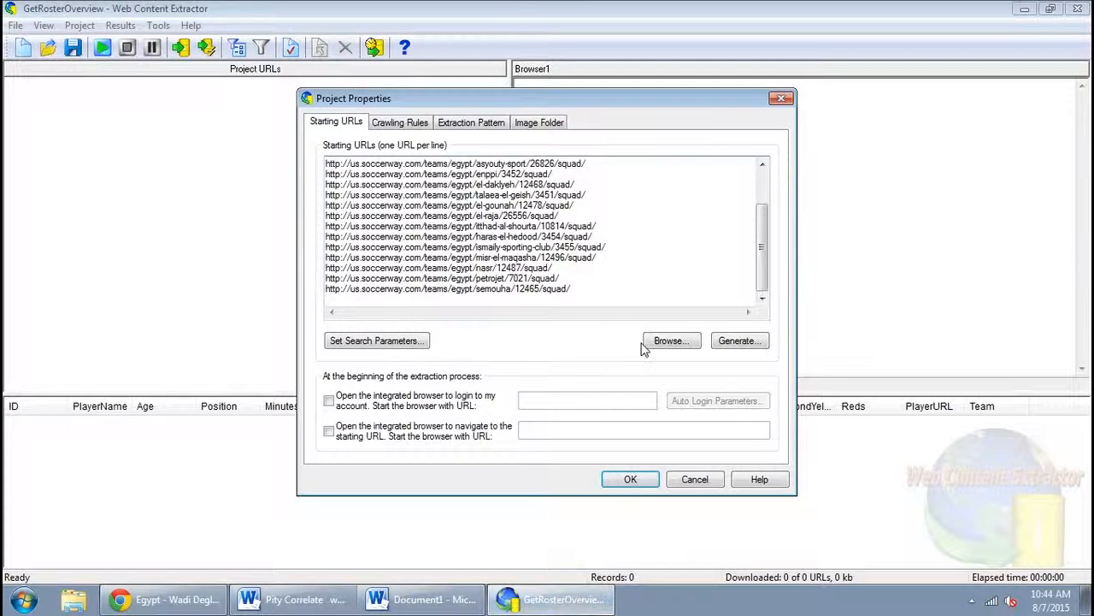
key(ctrl+v)
key(Return)
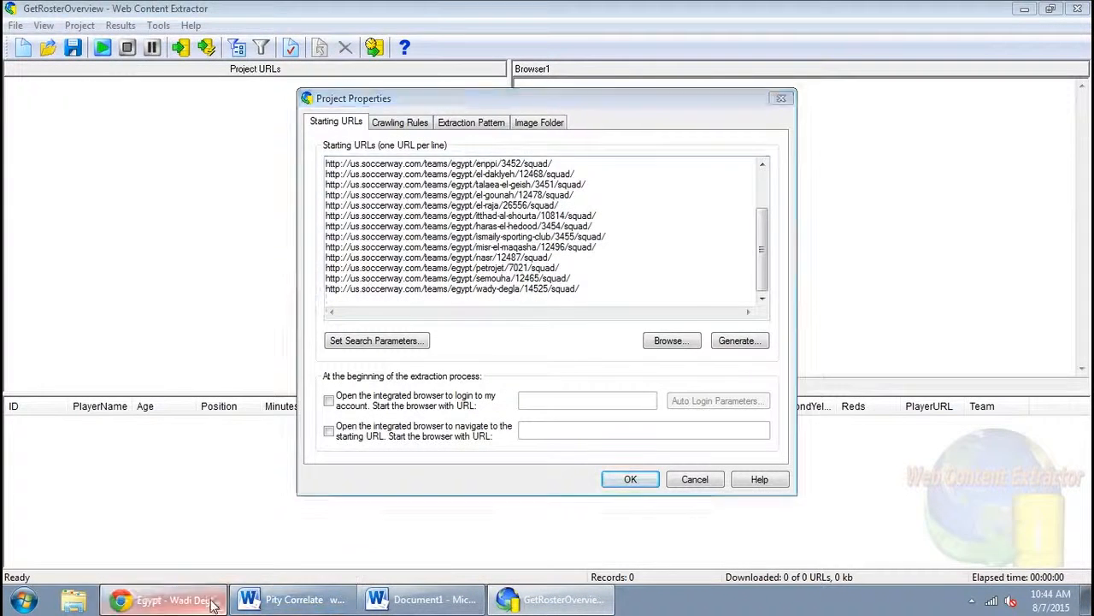
Back in the browser, switch the team selector to Zamalek's squad page
click(166, 599)
click(876, 382)
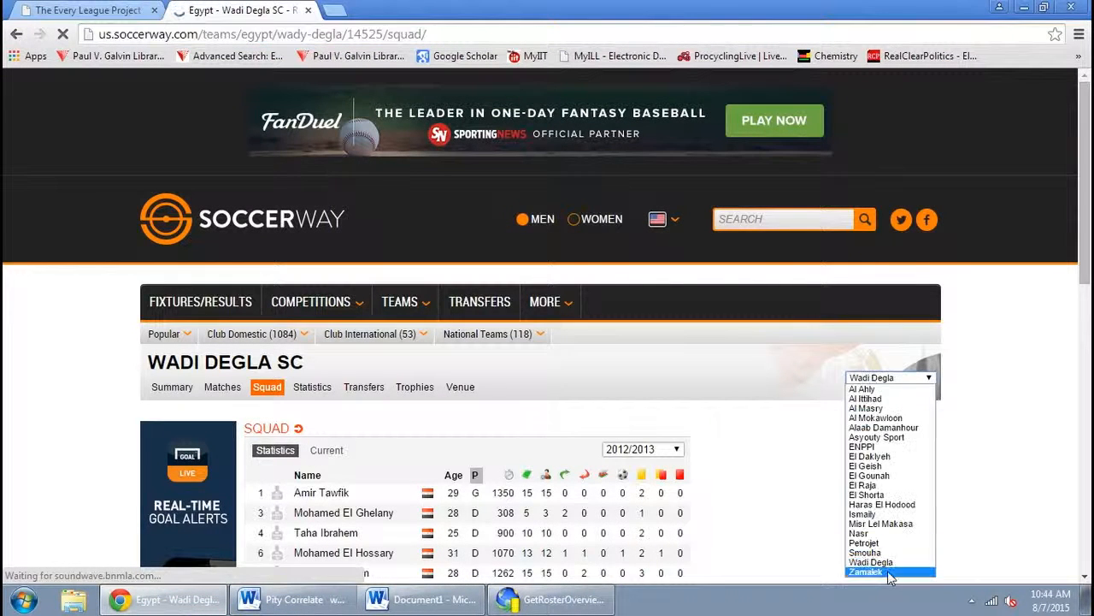
click(889, 570)
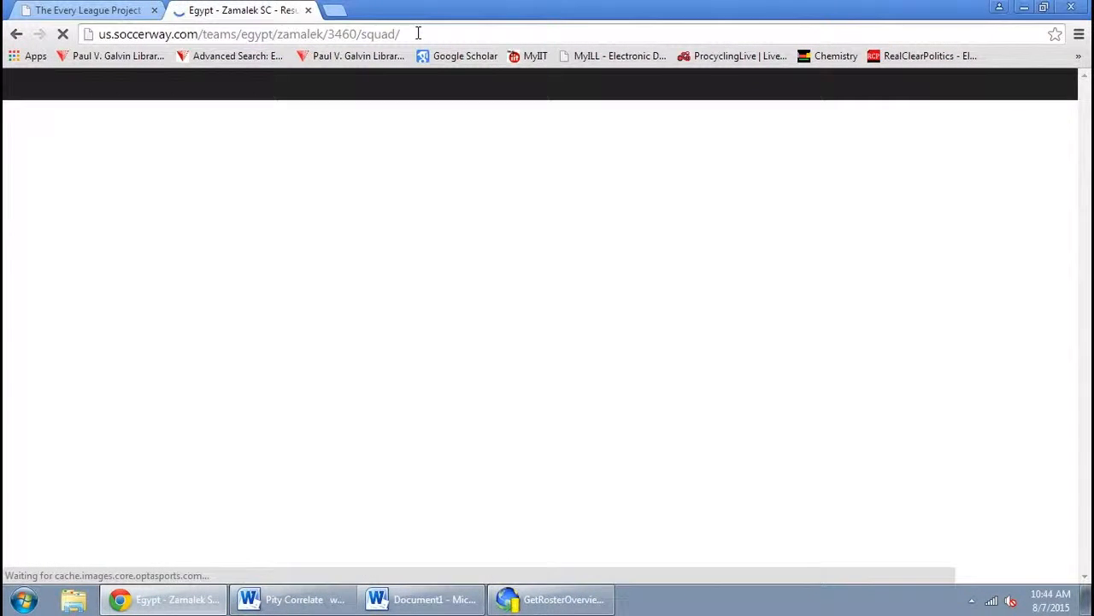
Copy the Zamalek squad page URL, add it as the last starting URL, and return to the list's top
click(417, 33)
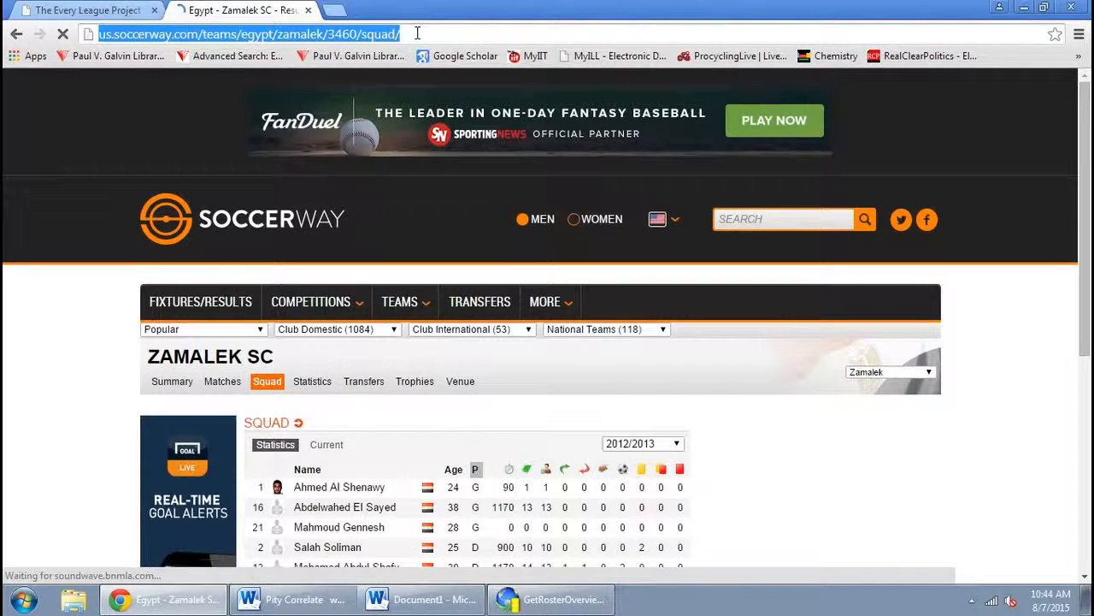
key(ctrl+c)
key(alt+Tab)
key(ctrl+v)
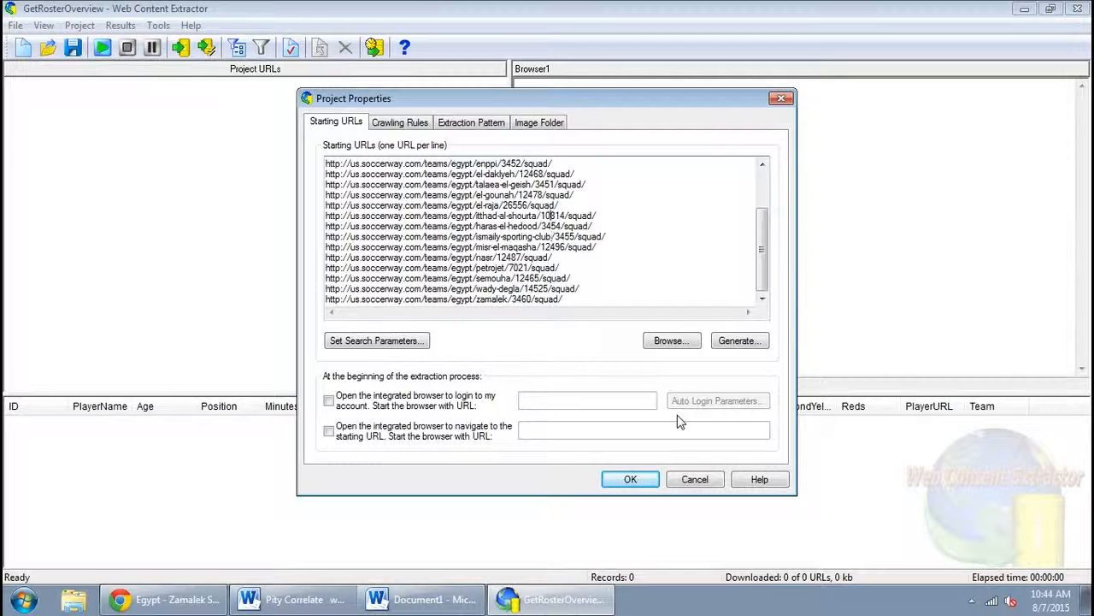
key(Up)
key(Up)
key(Up)
key(Up)
key(Up)
key(Up)
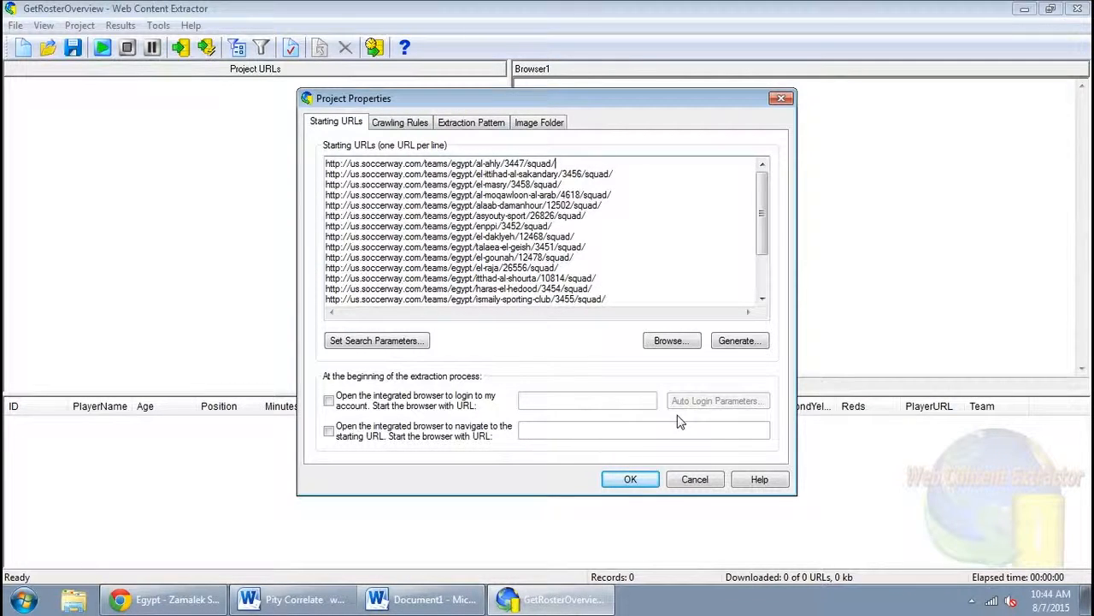
Open the Egypt Premier League standings table in the browser and review its list of teams
click(167, 599)
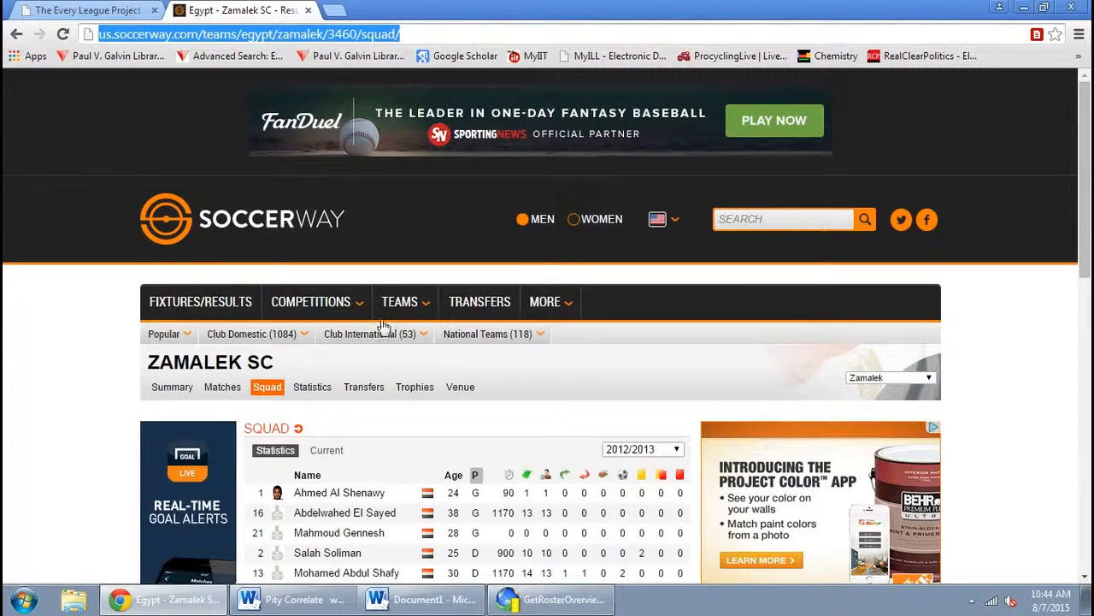
mouse_move(296, 315)
click(16, 379)
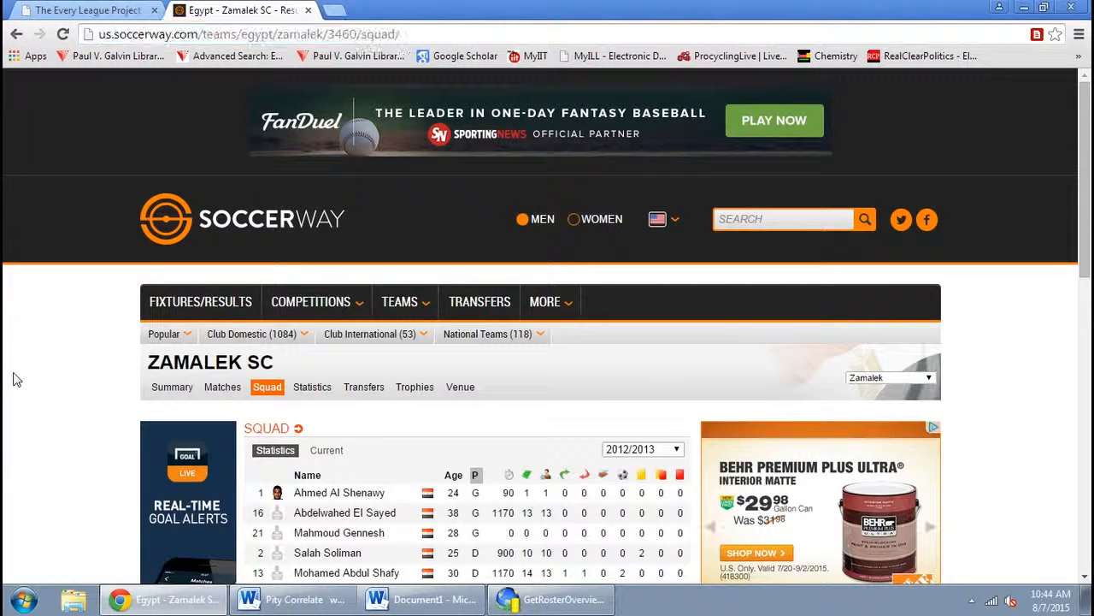
click(287, 338)
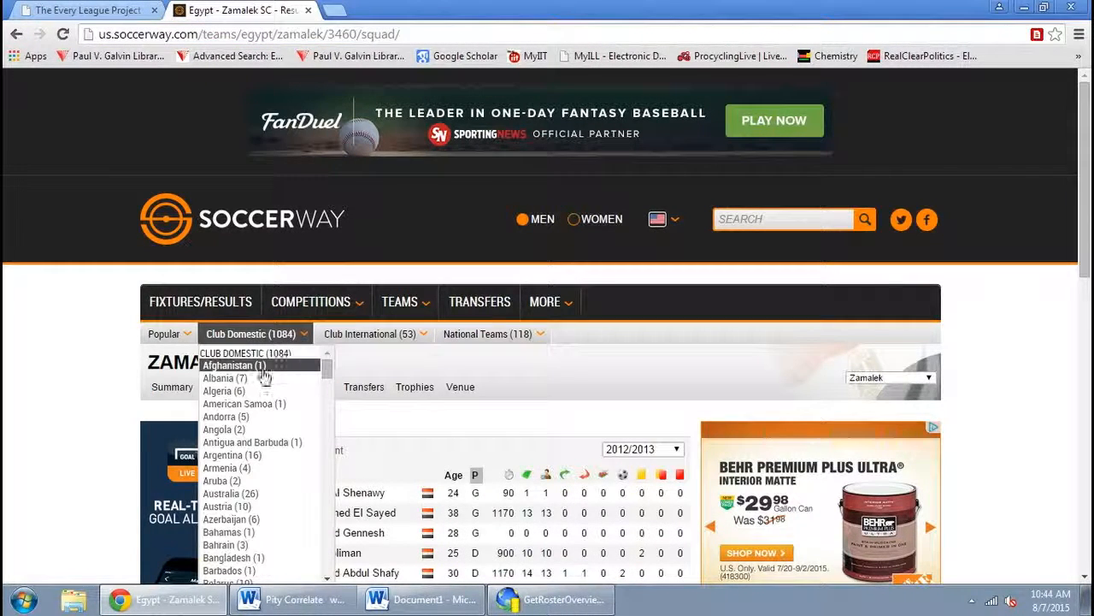
scroll(264, 377, down, 8)
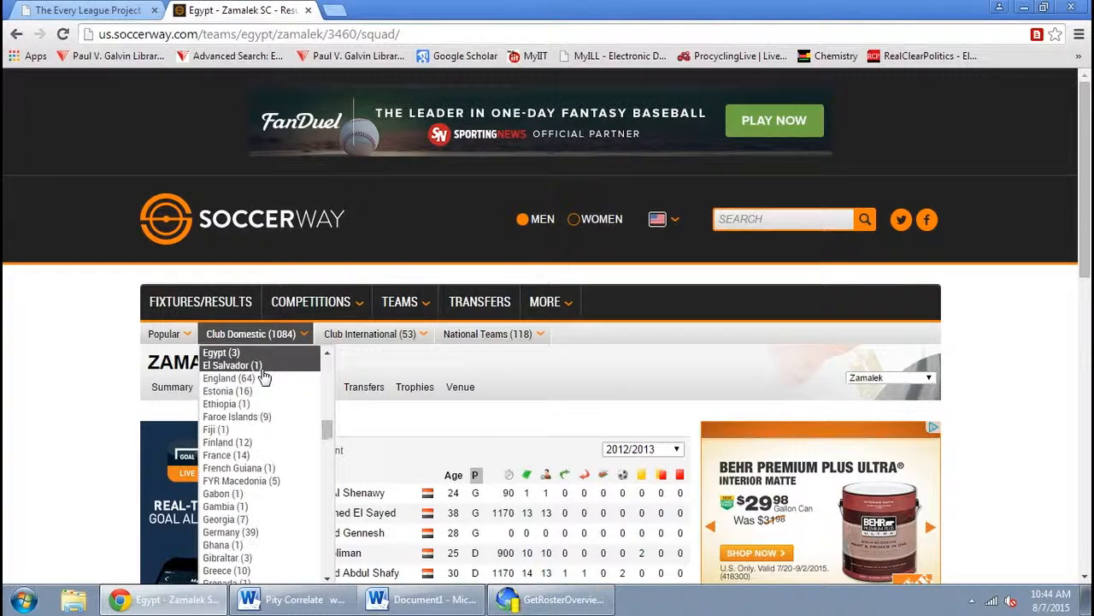
click(219, 353)
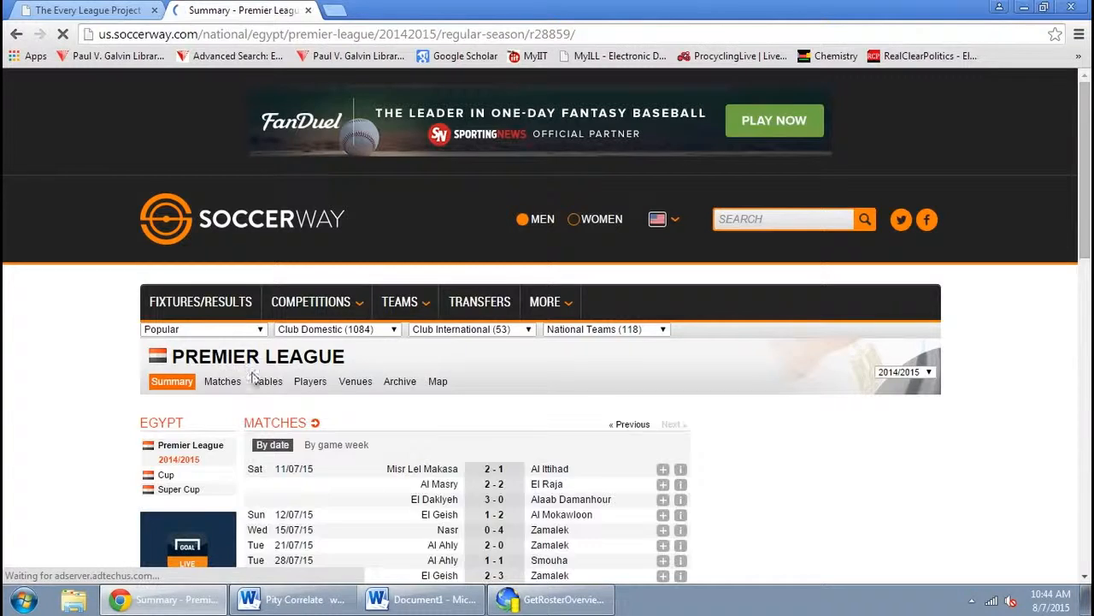
click(267, 381)
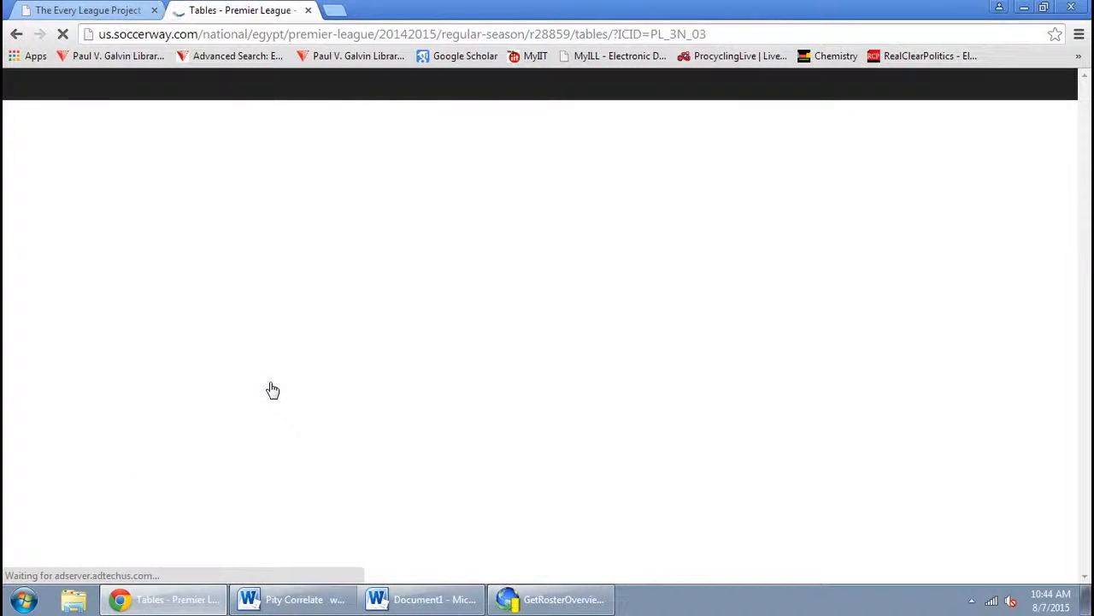
scroll(272, 390, down, 5)
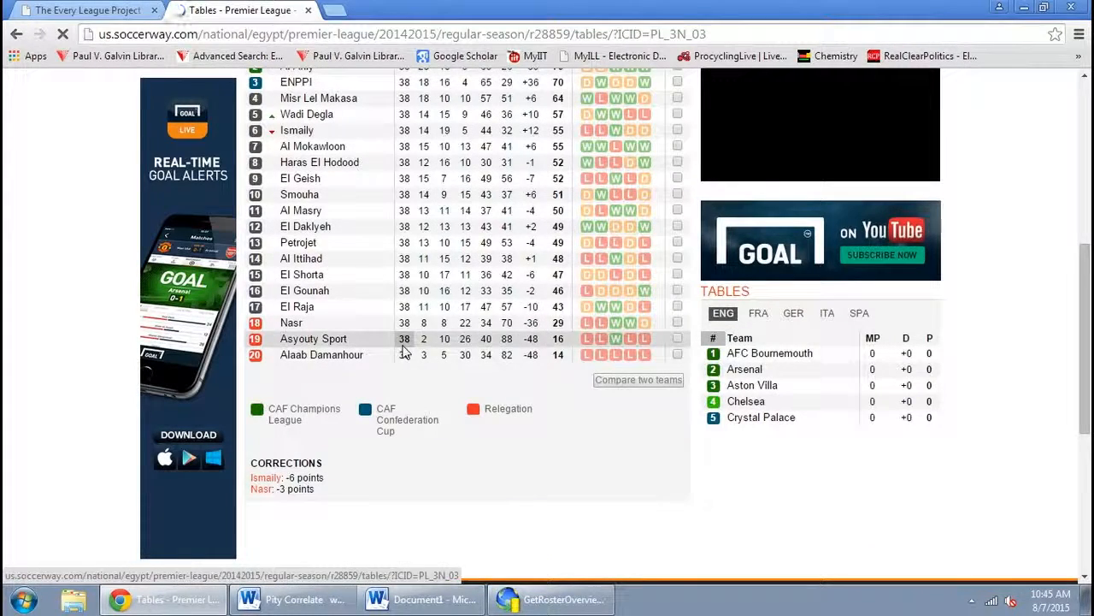
Confirm the project properties and save the project as Egypt Premier League 2014 2015 Roster Overview
click(554, 599)
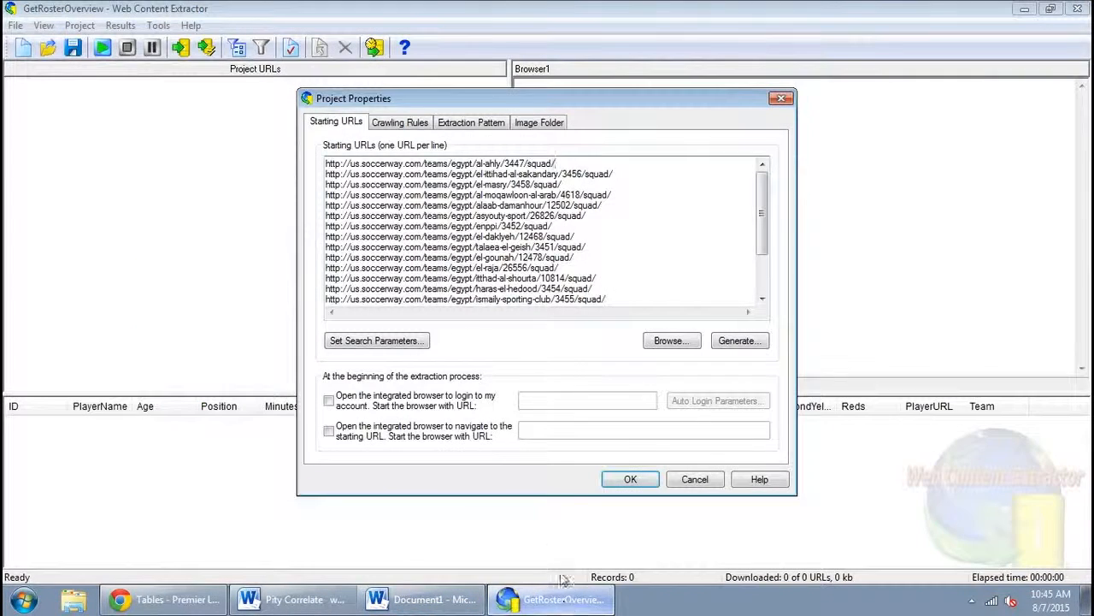
click(630, 479)
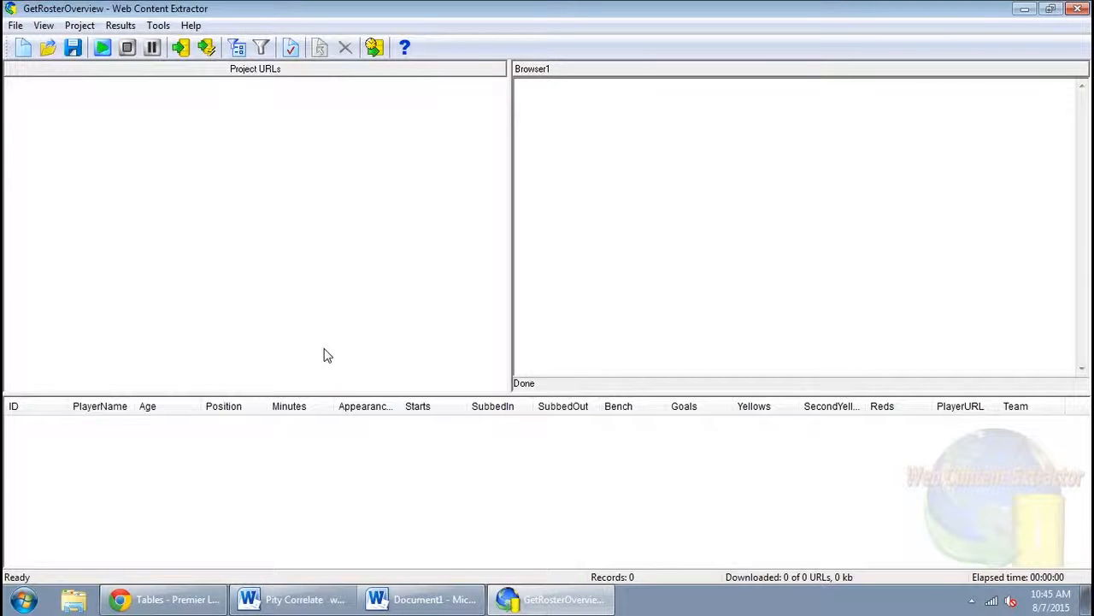
click(16, 26)
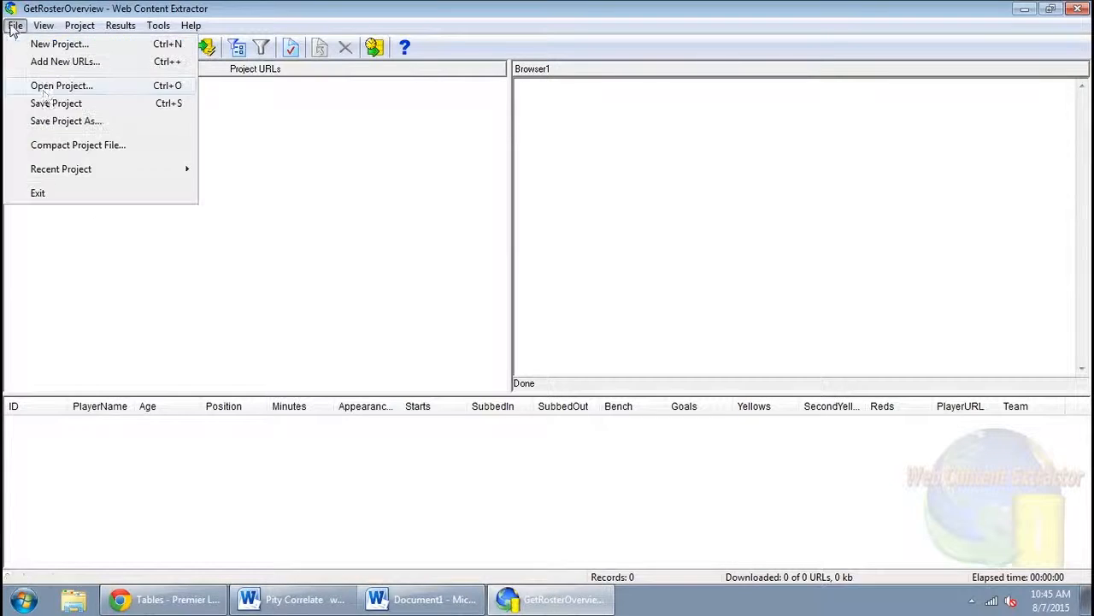
click(73, 120)
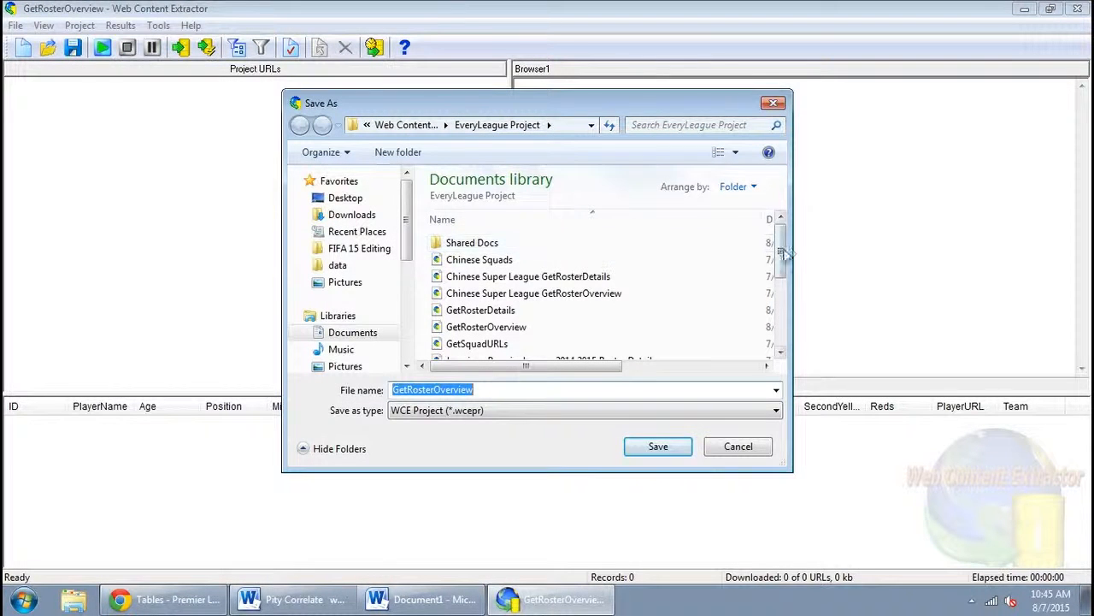
drag(781, 265, 784, 289)
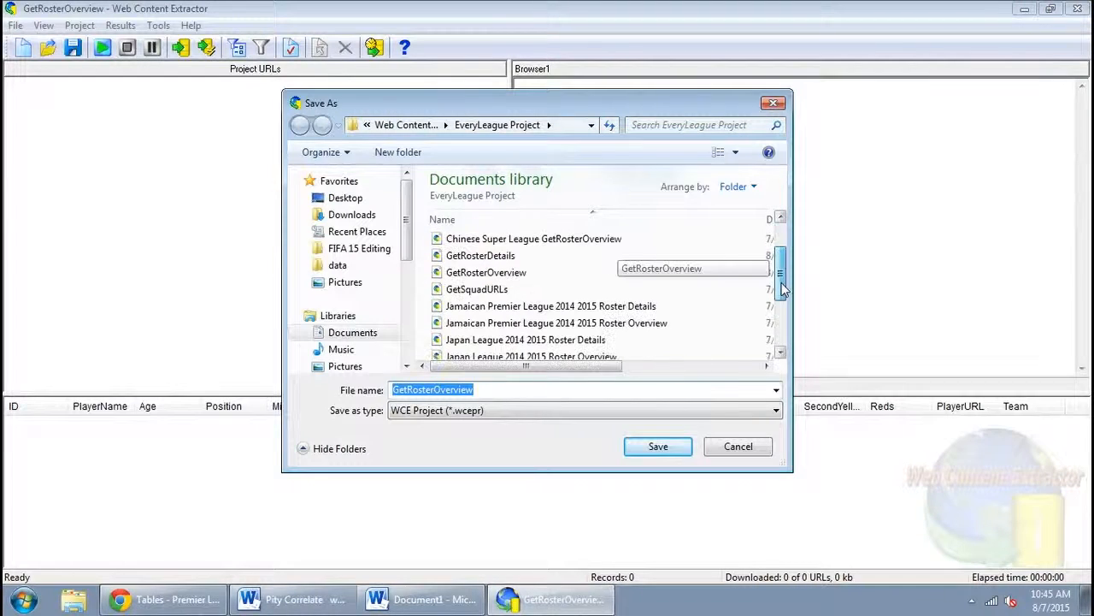
click(610, 325)
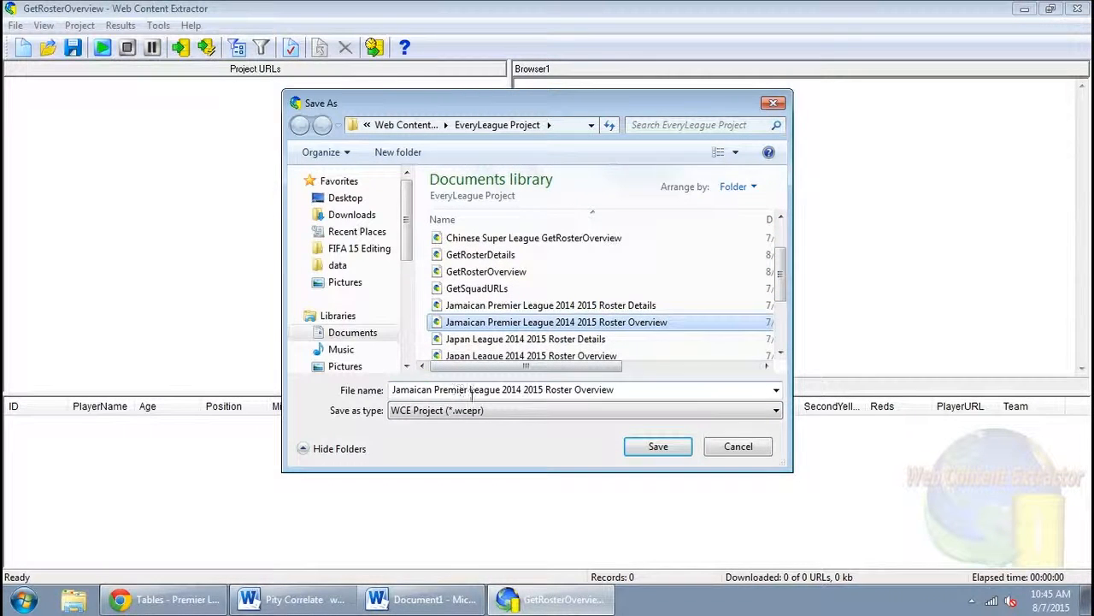
click(431, 389)
double_click(430, 389)
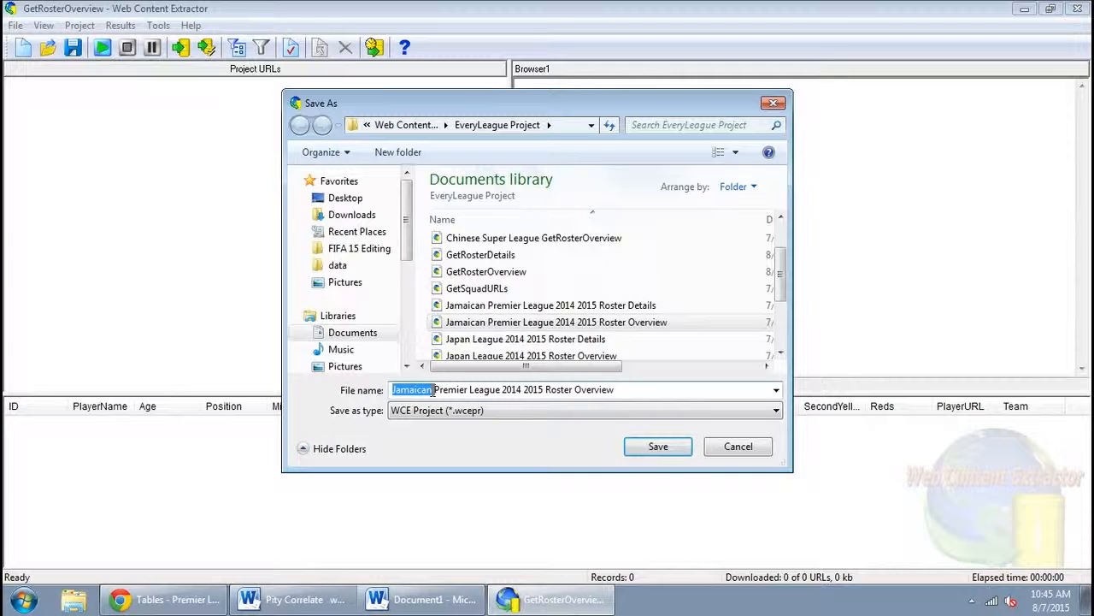
text(Egypt)
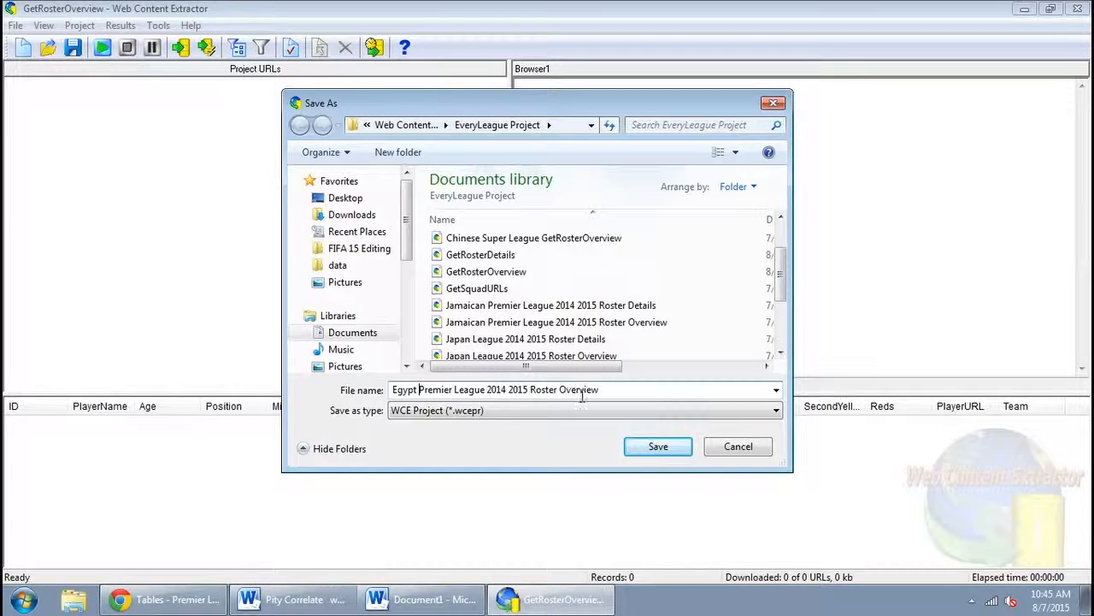
click(656, 448)
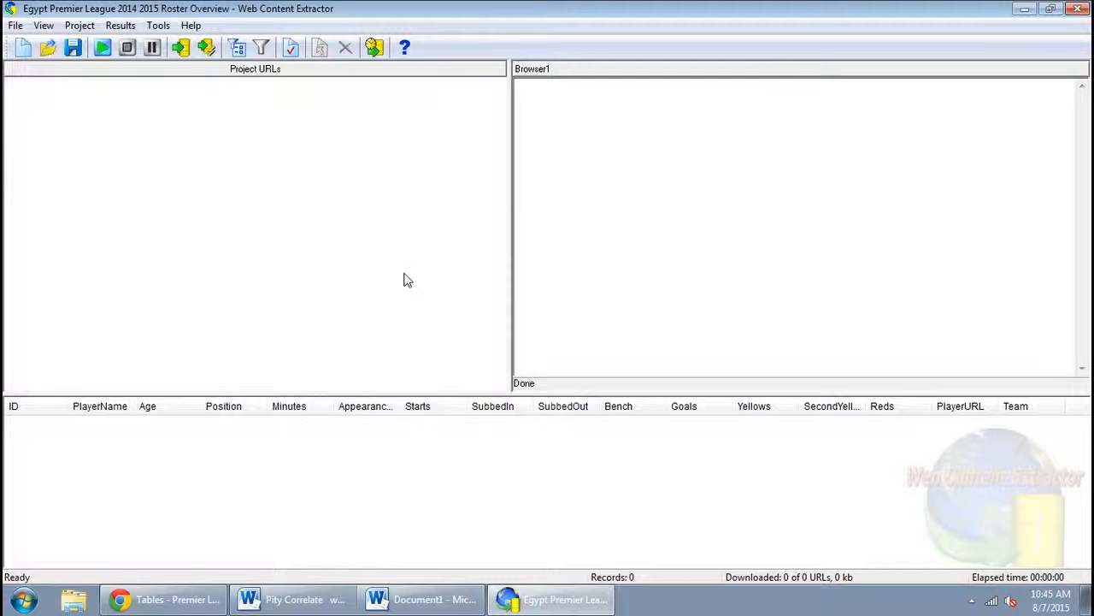
Start the extraction run for the project
key(F5)
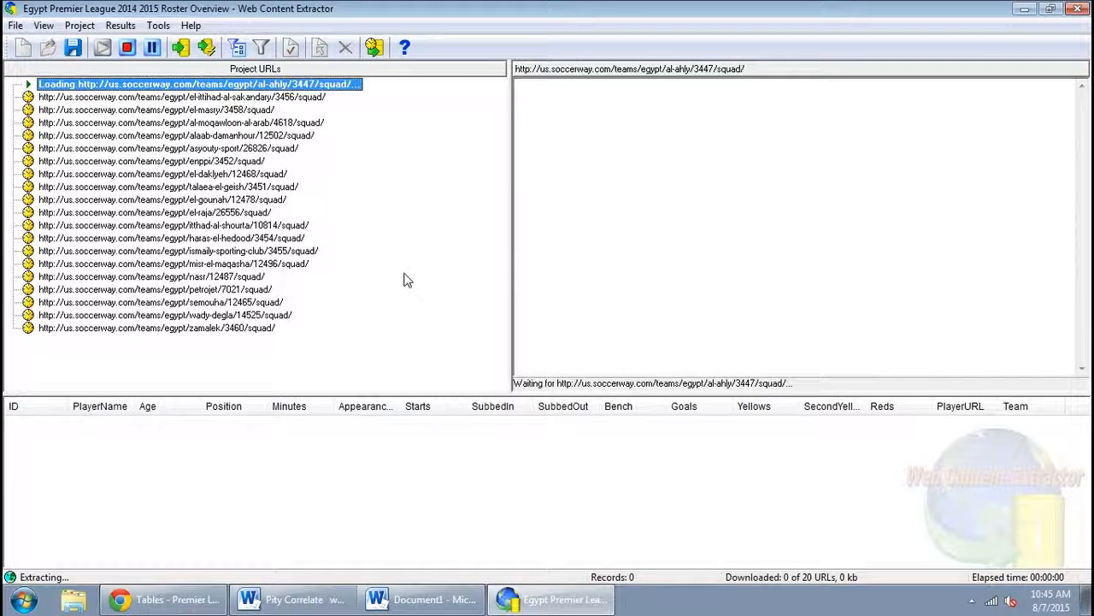